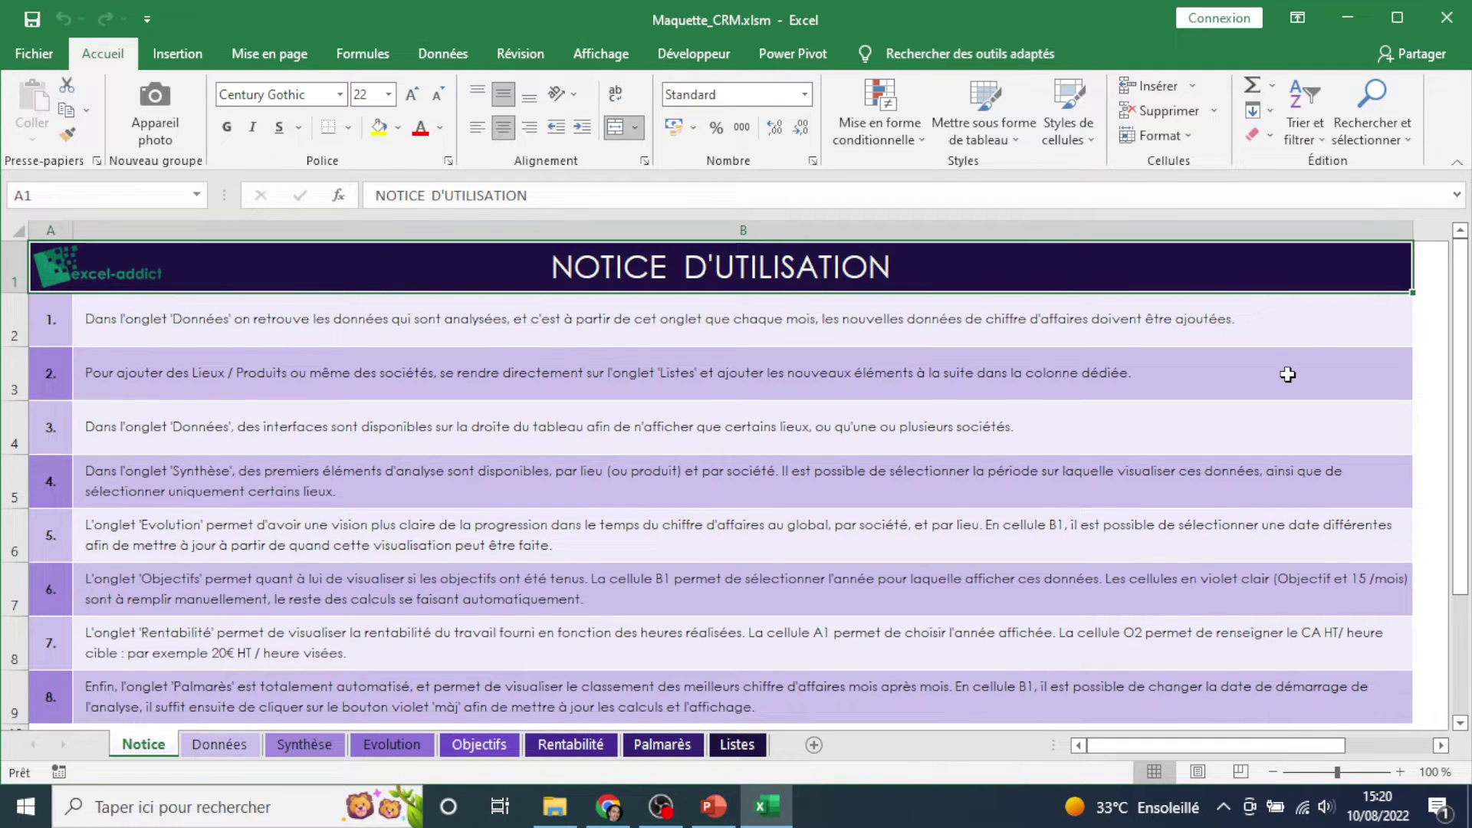
# Read the first usage instruction, and examine the Données table's columns from Lieu / Produit to Commentaire.
pyautogui.click(1292, 322)
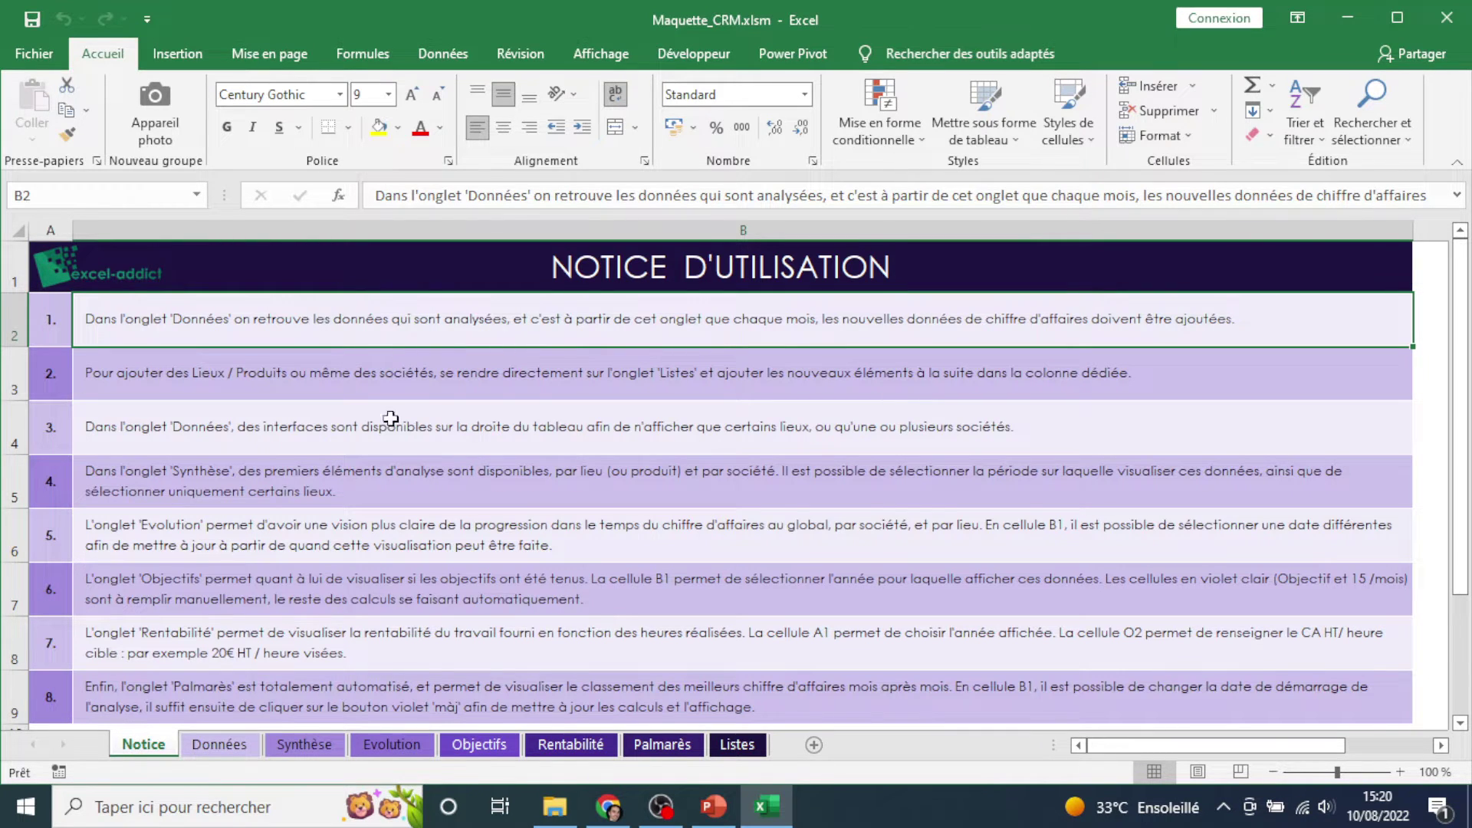
pyautogui.click(221, 738)
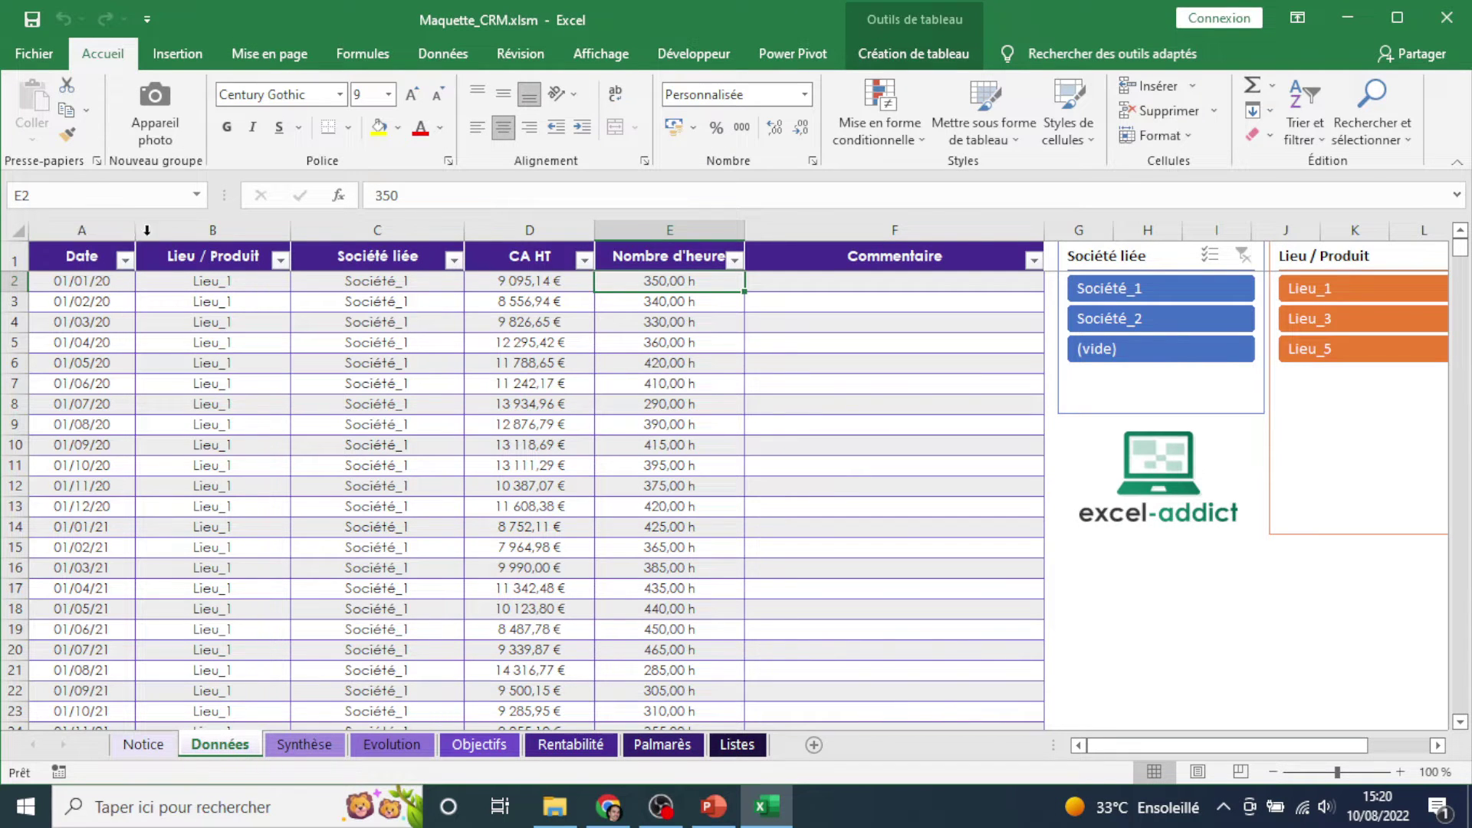
pyautogui.click(277, 283)
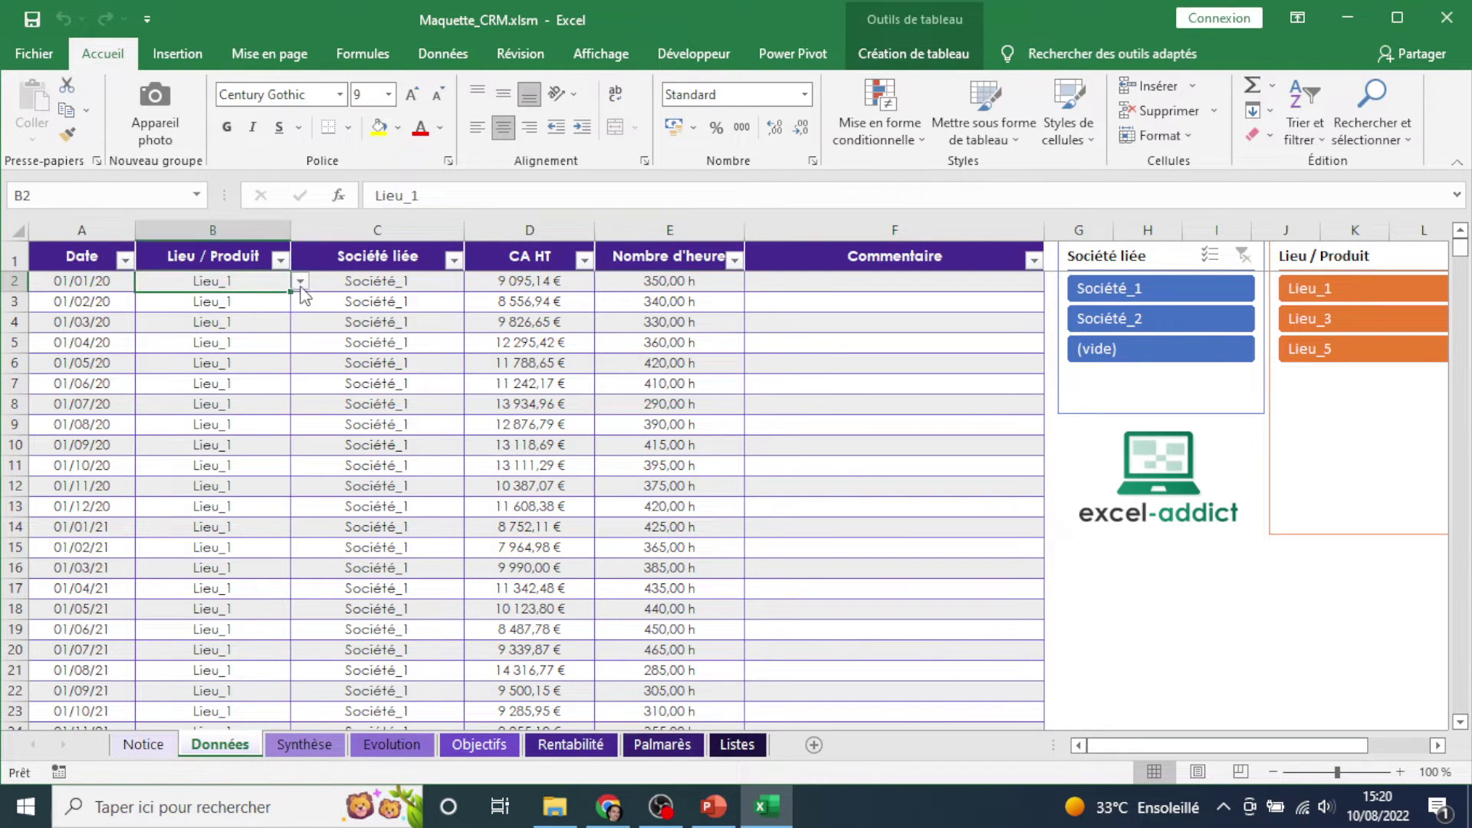
pyautogui.click(299, 282)
pyautogui.click(300, 281)
pyautogui.click(381, 280)
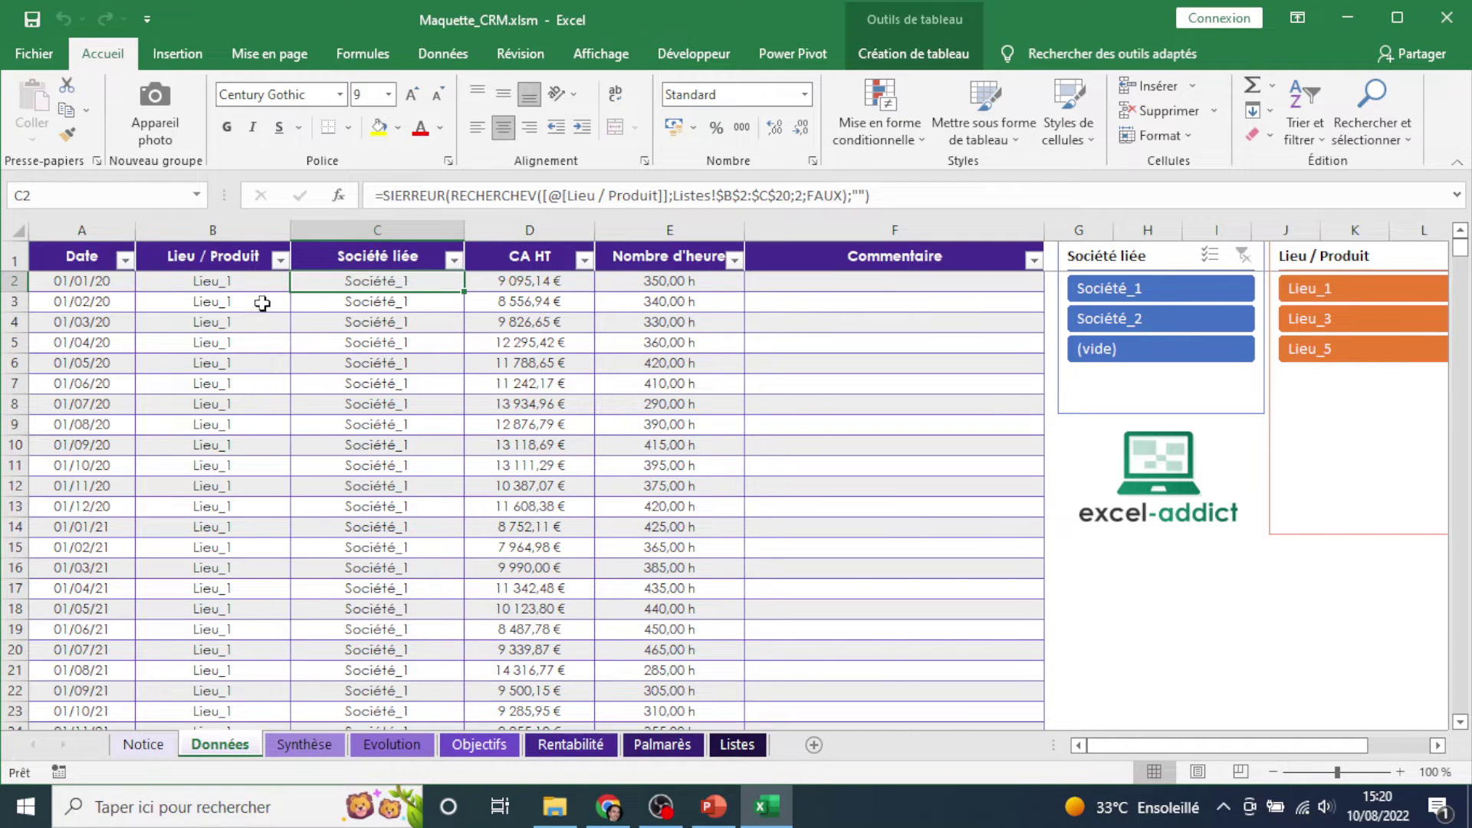
pyautogui.click(247, 276)
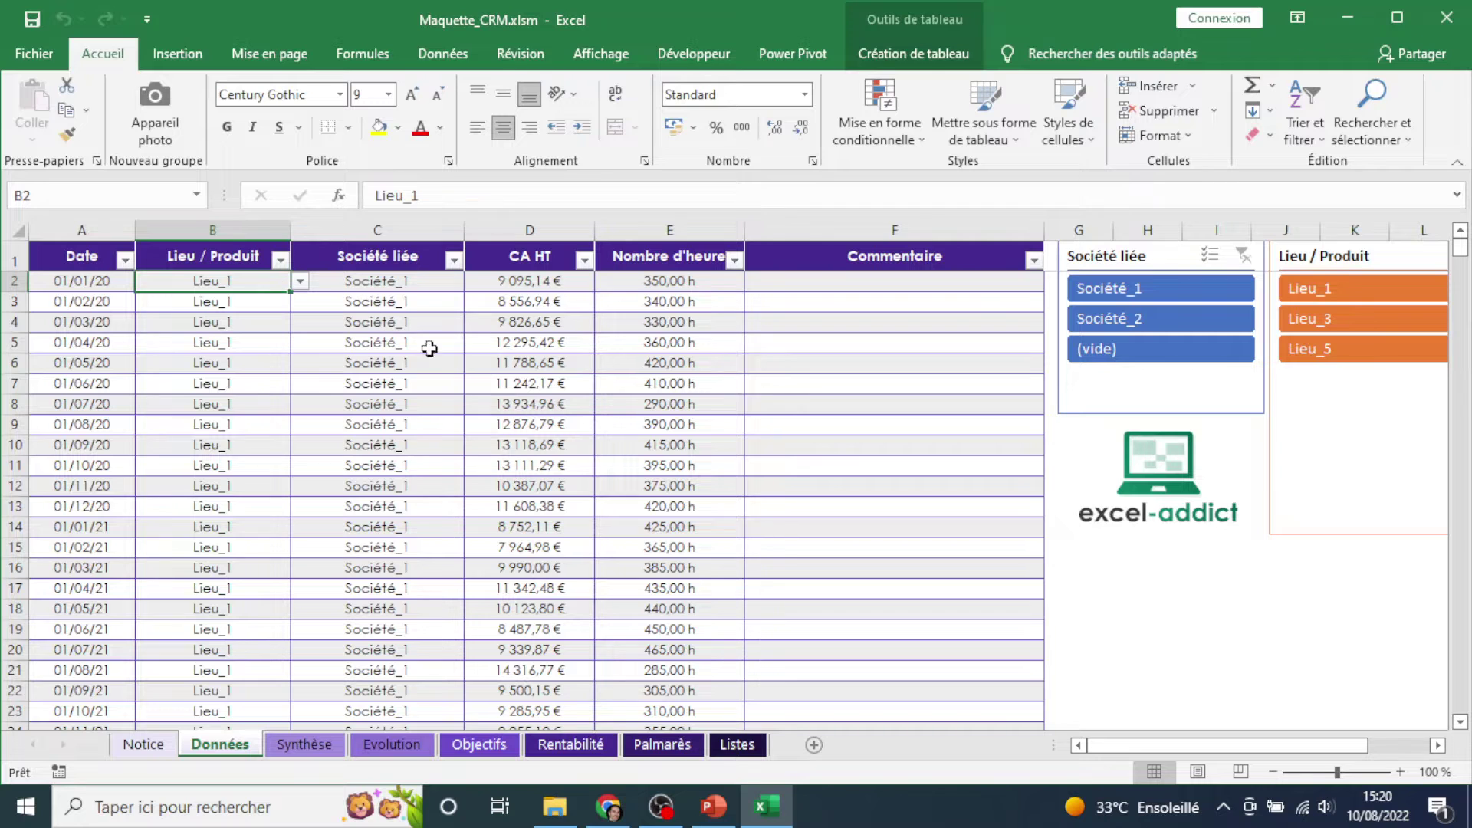
pyautogui.click(577, 282)
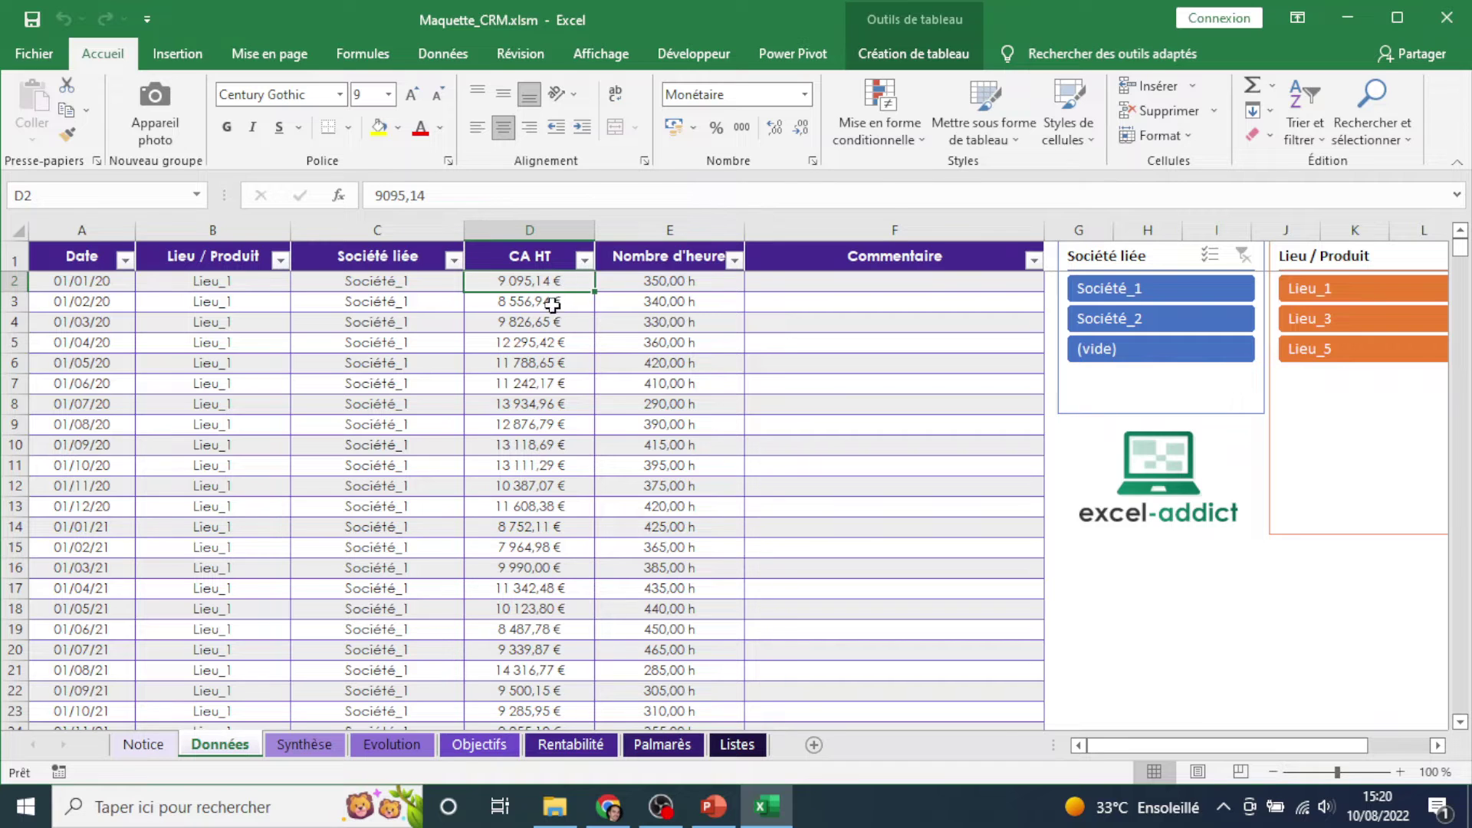
pyautogui.click(724, 281)
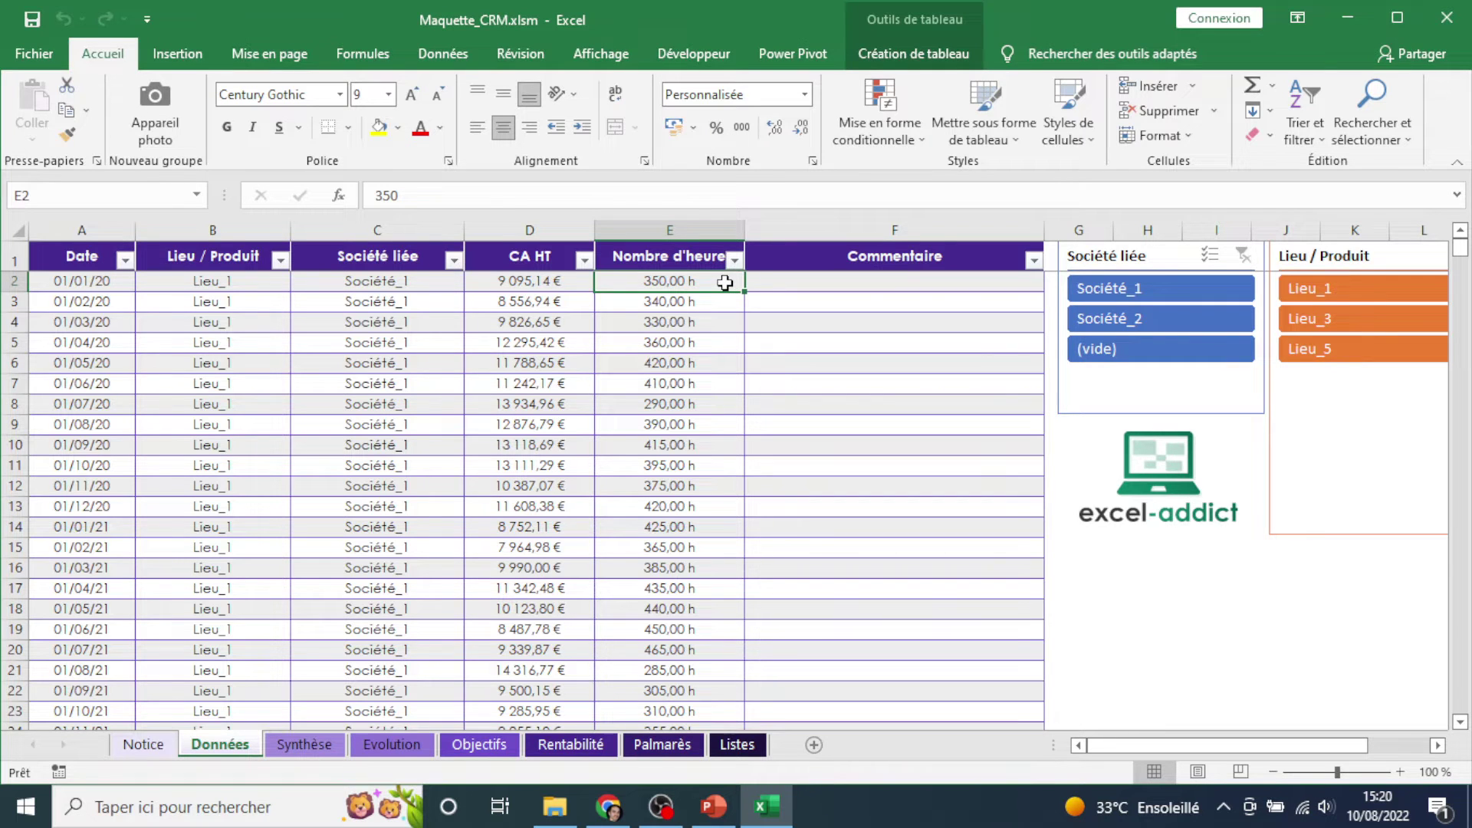
pyautogui.click(810, 281)
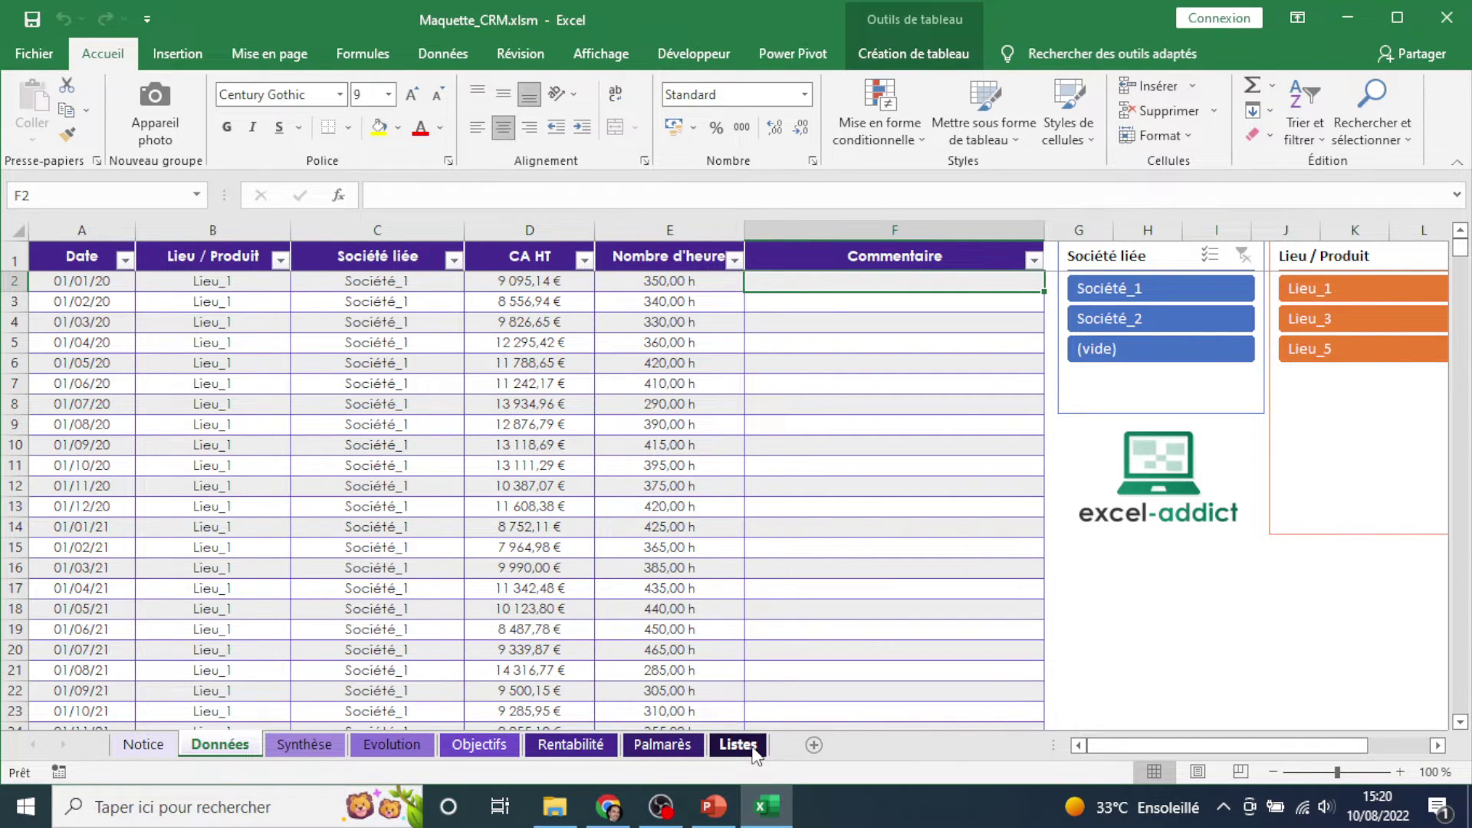
# Examine the Sociétés entries, their spare cells and the Lieu / Produit entries on the Listes sheet.
pyautogui.click(738, 744)
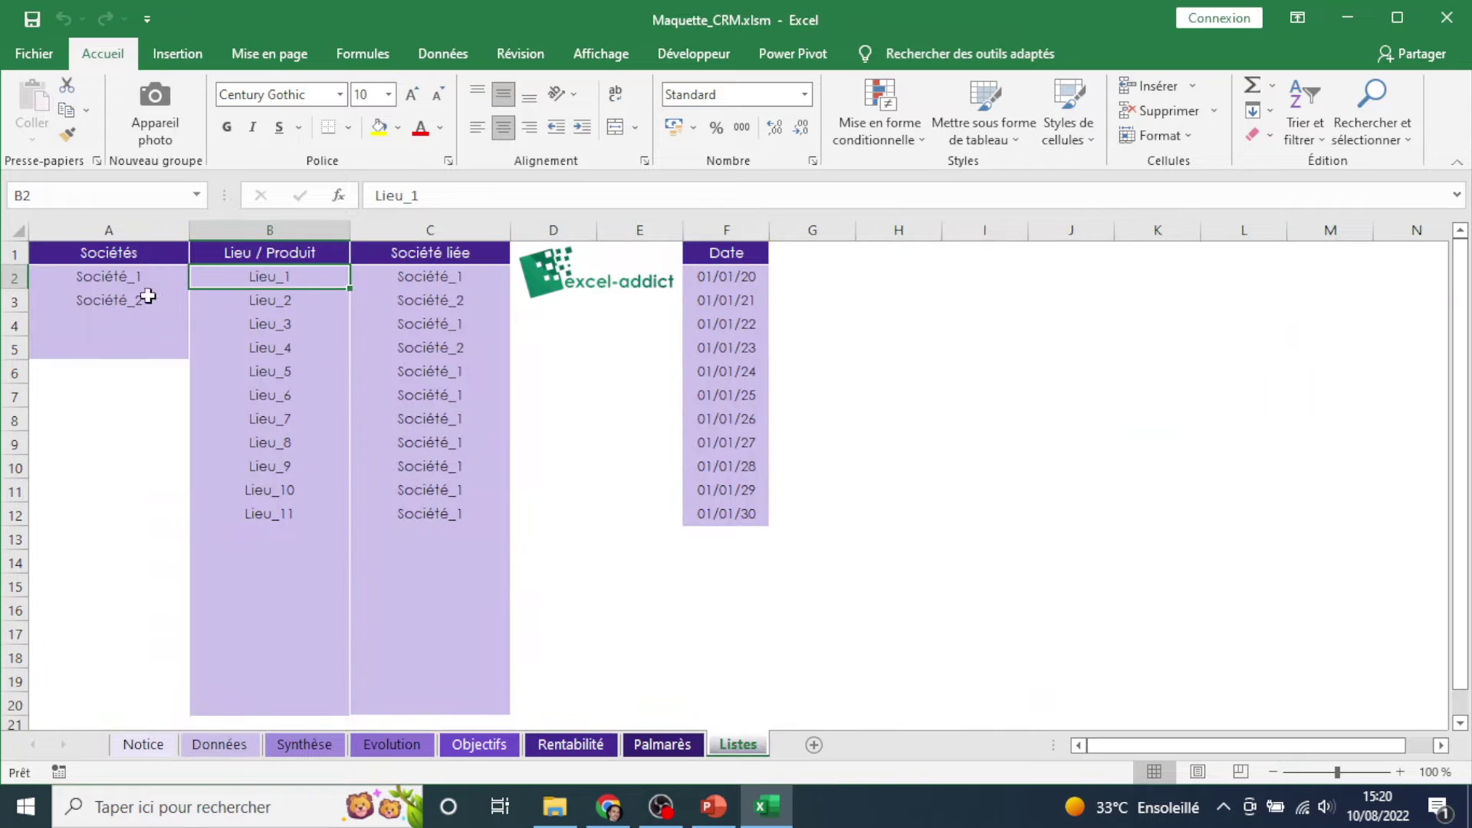
pyautogui.click(99, 278)
pyautogui.click(96, 302)
pyautogui.click(98, 326)
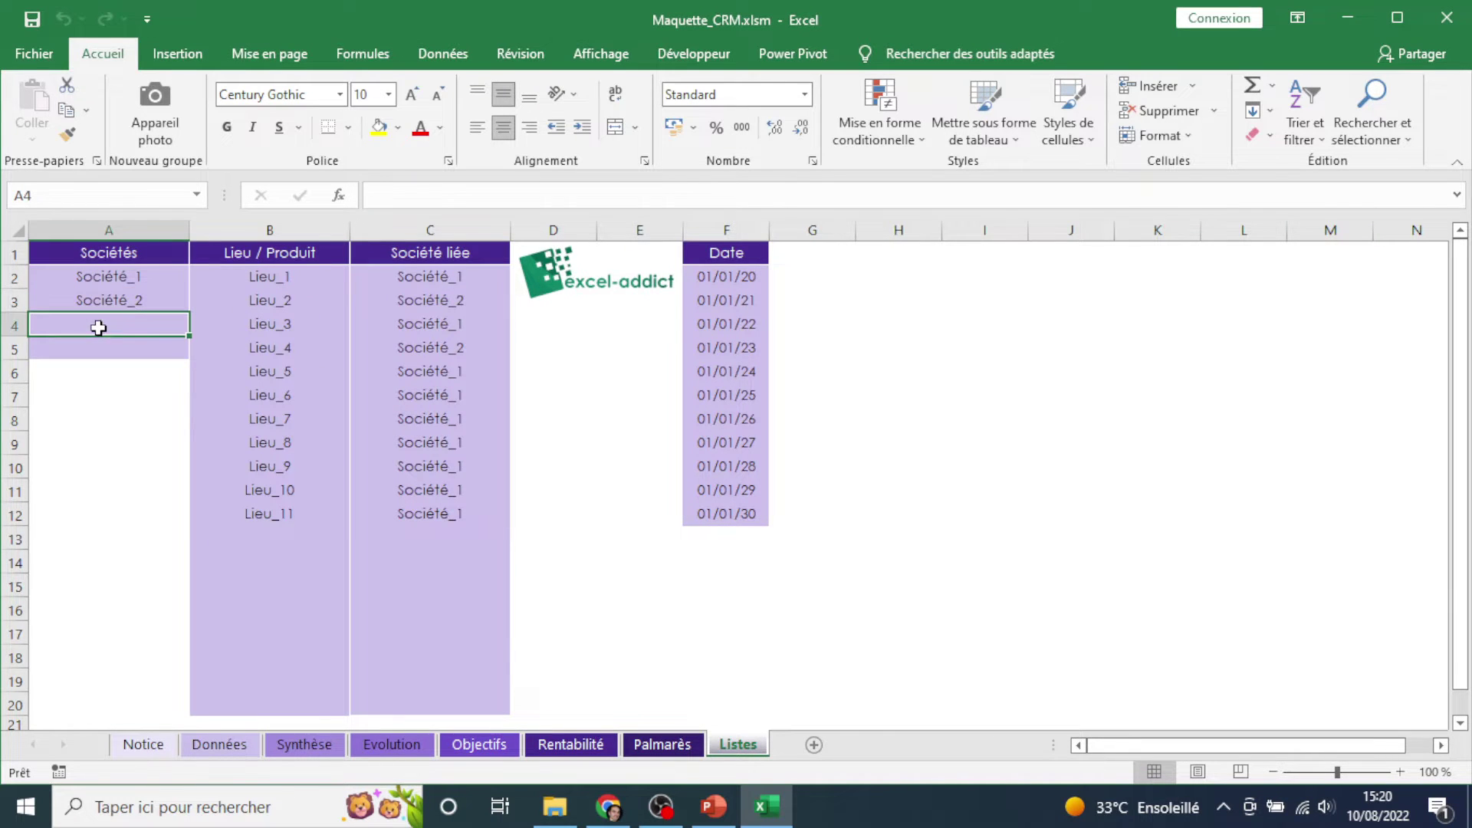
pyautogui.click(94, 349)
pyautogui.click(288, 285)
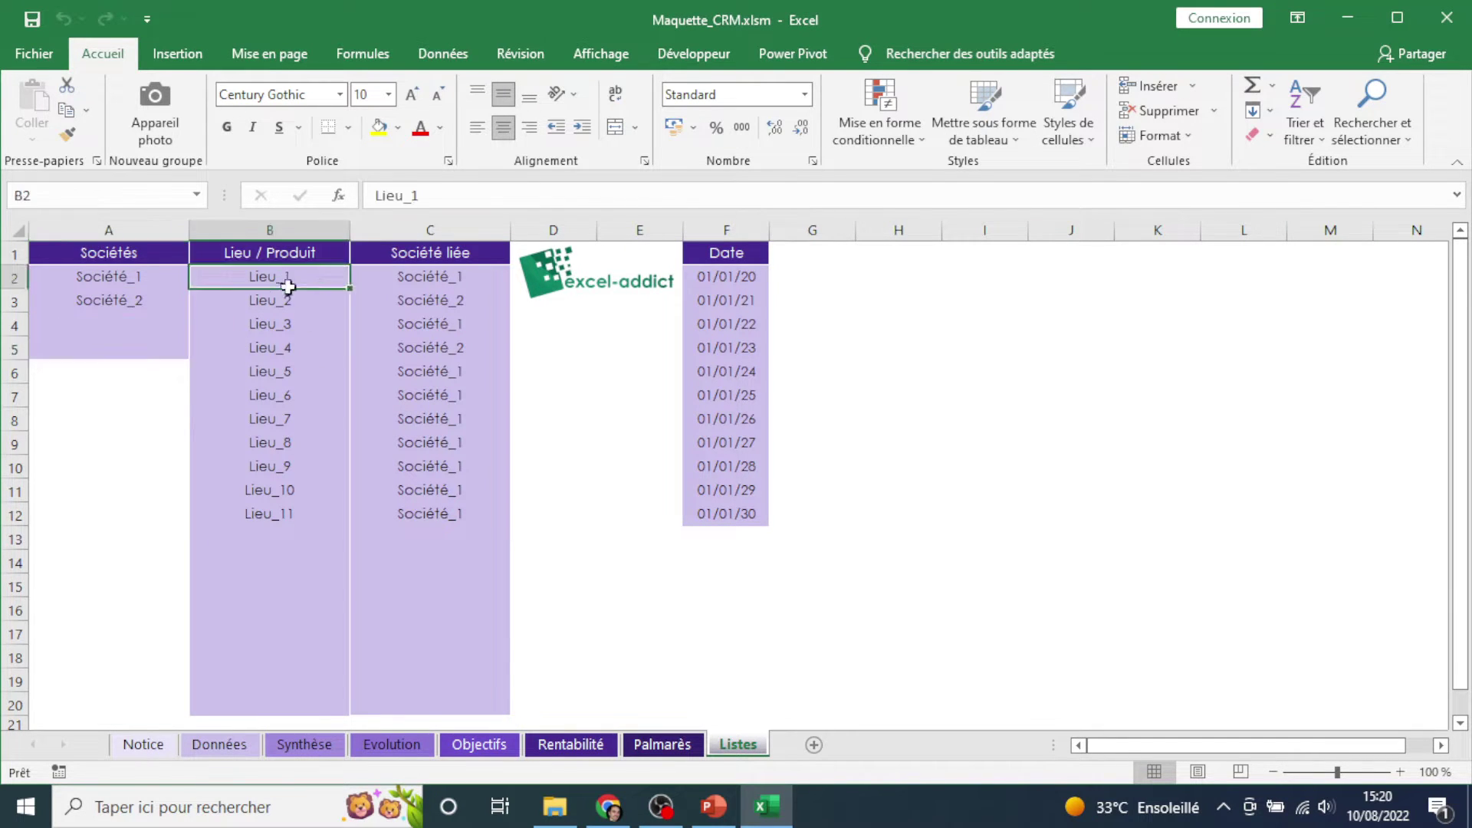
pyautogui.moveTo(288, 285); pyautogui.dragTo(293, 518)
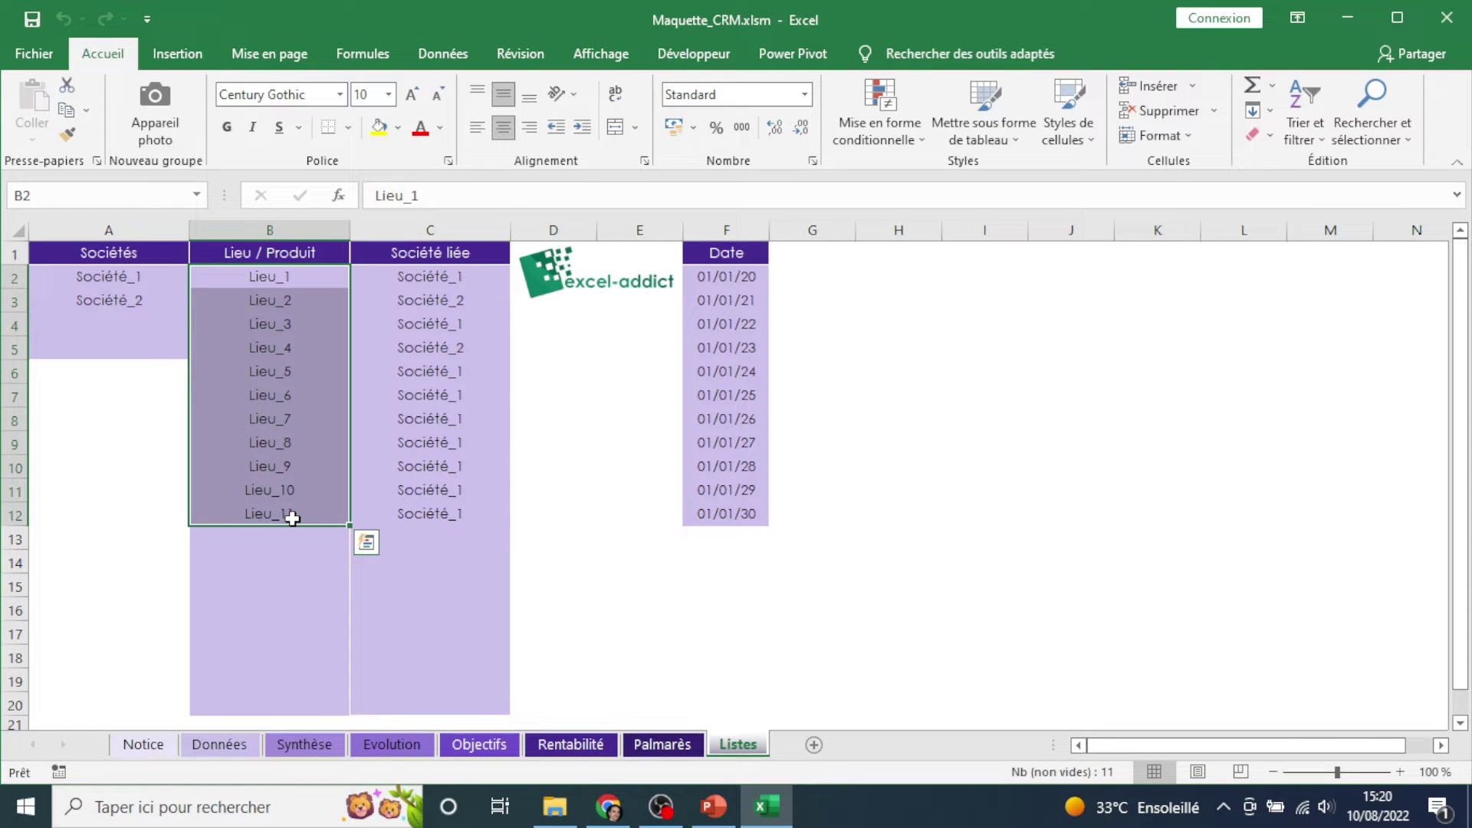
# View the company choices for Lieu_1 in the Société liée column and check how places link to companies.
pyautogui.click(442, 274)
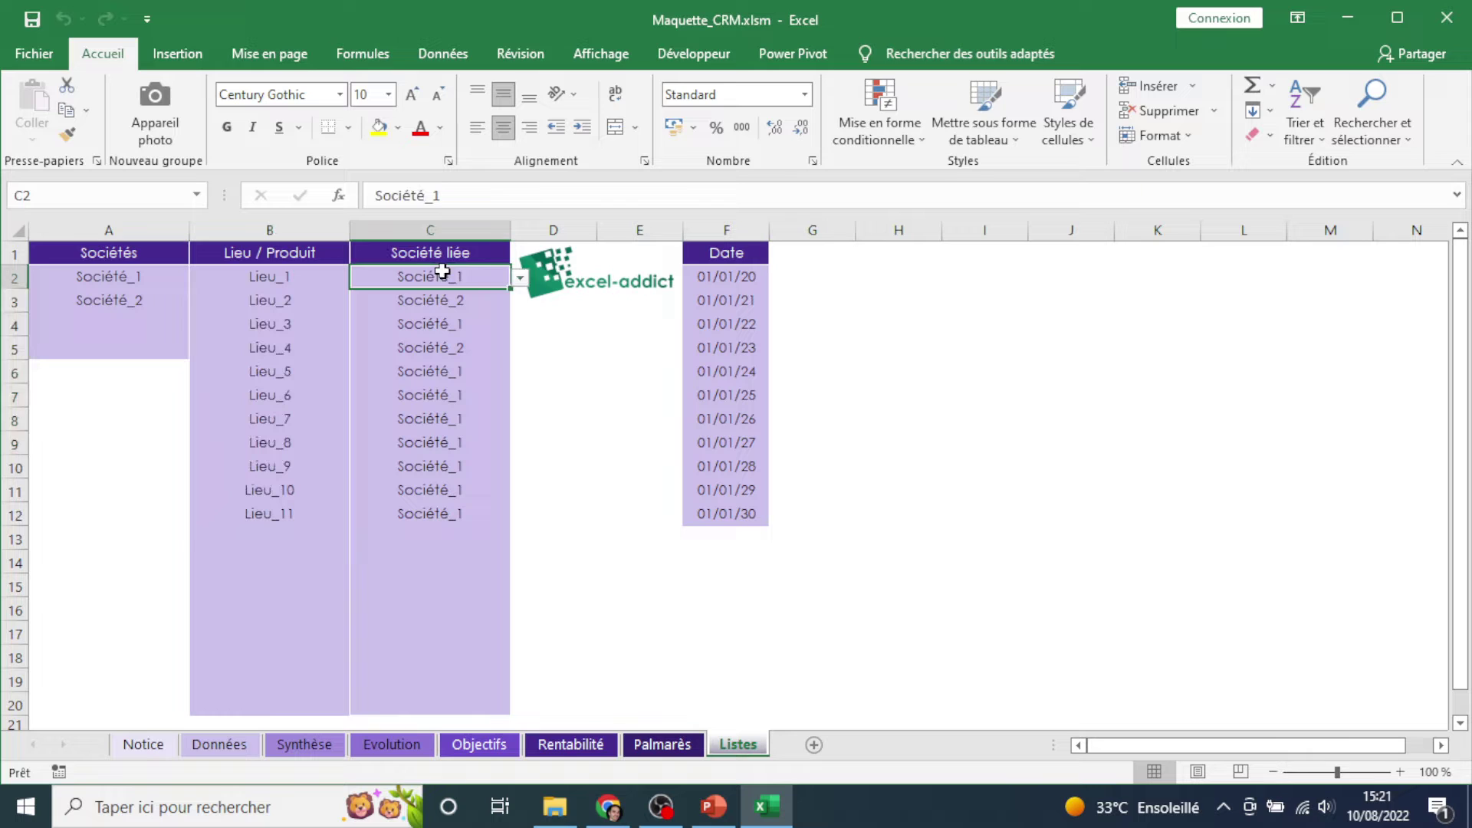
pyautogui.click(521, 279)
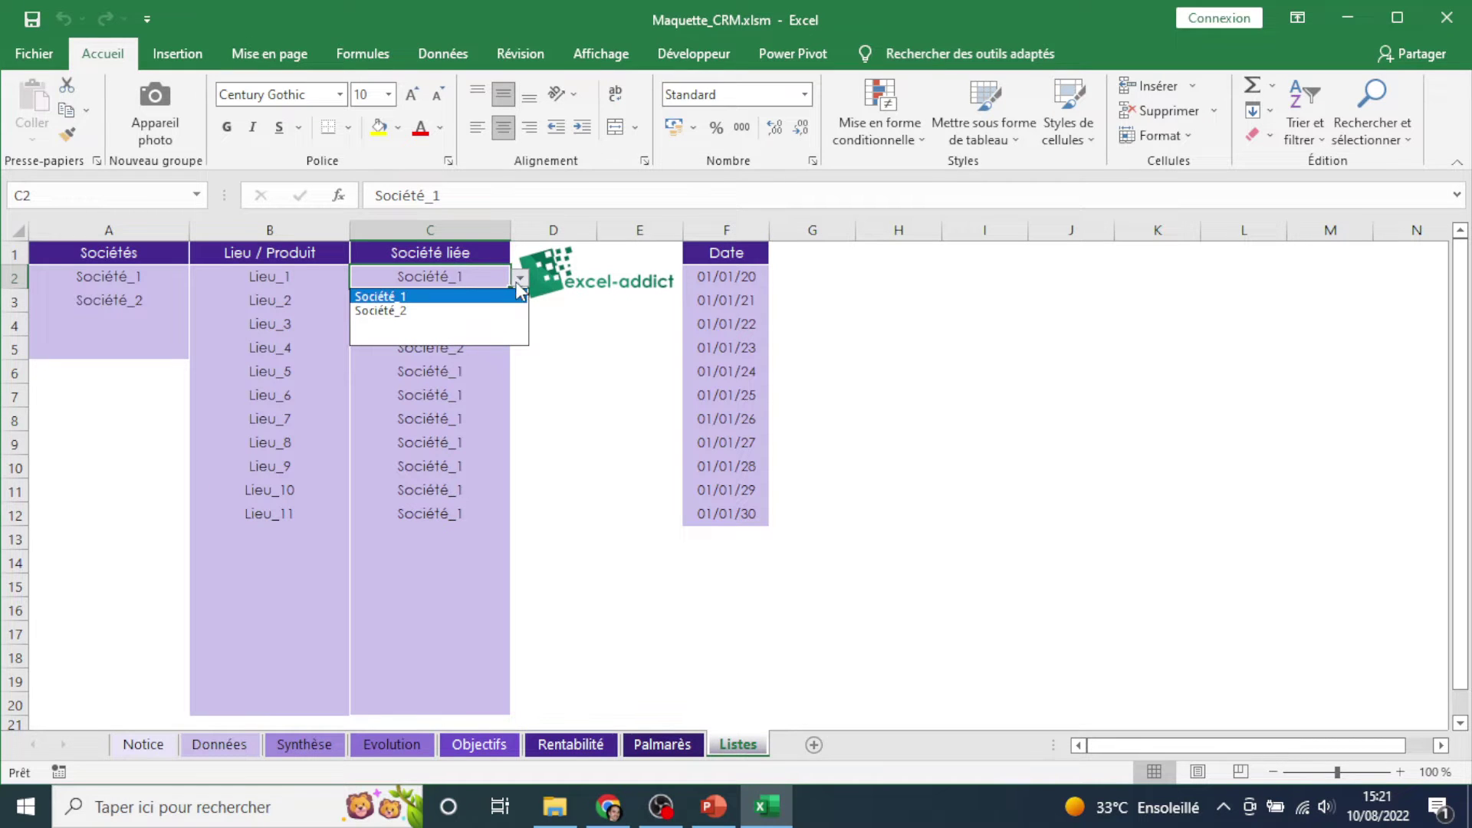
pyautogui.click(522, 282)
pyautogui.click(293, 281)
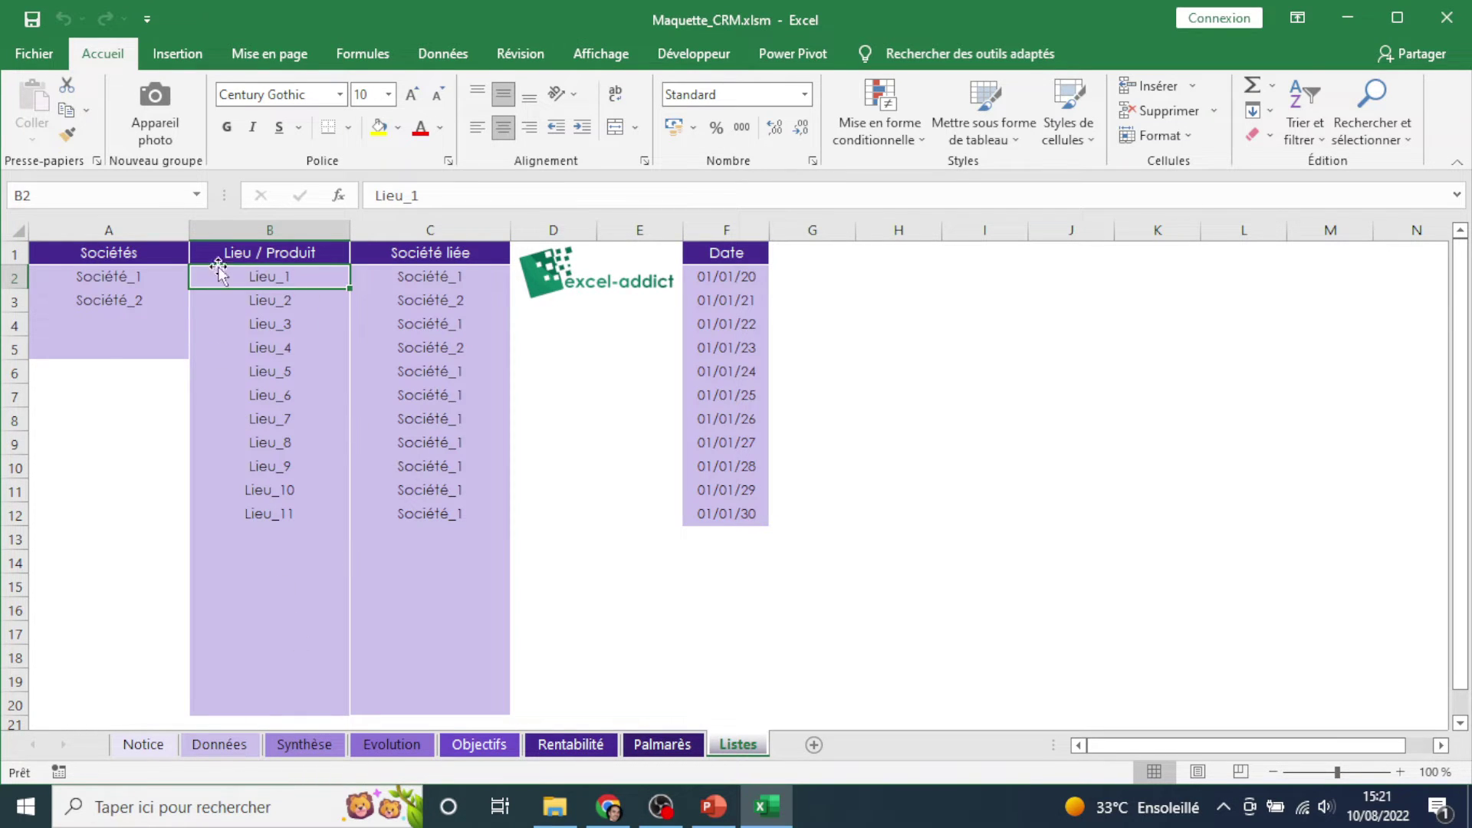
pyautogui.click(454, 279)
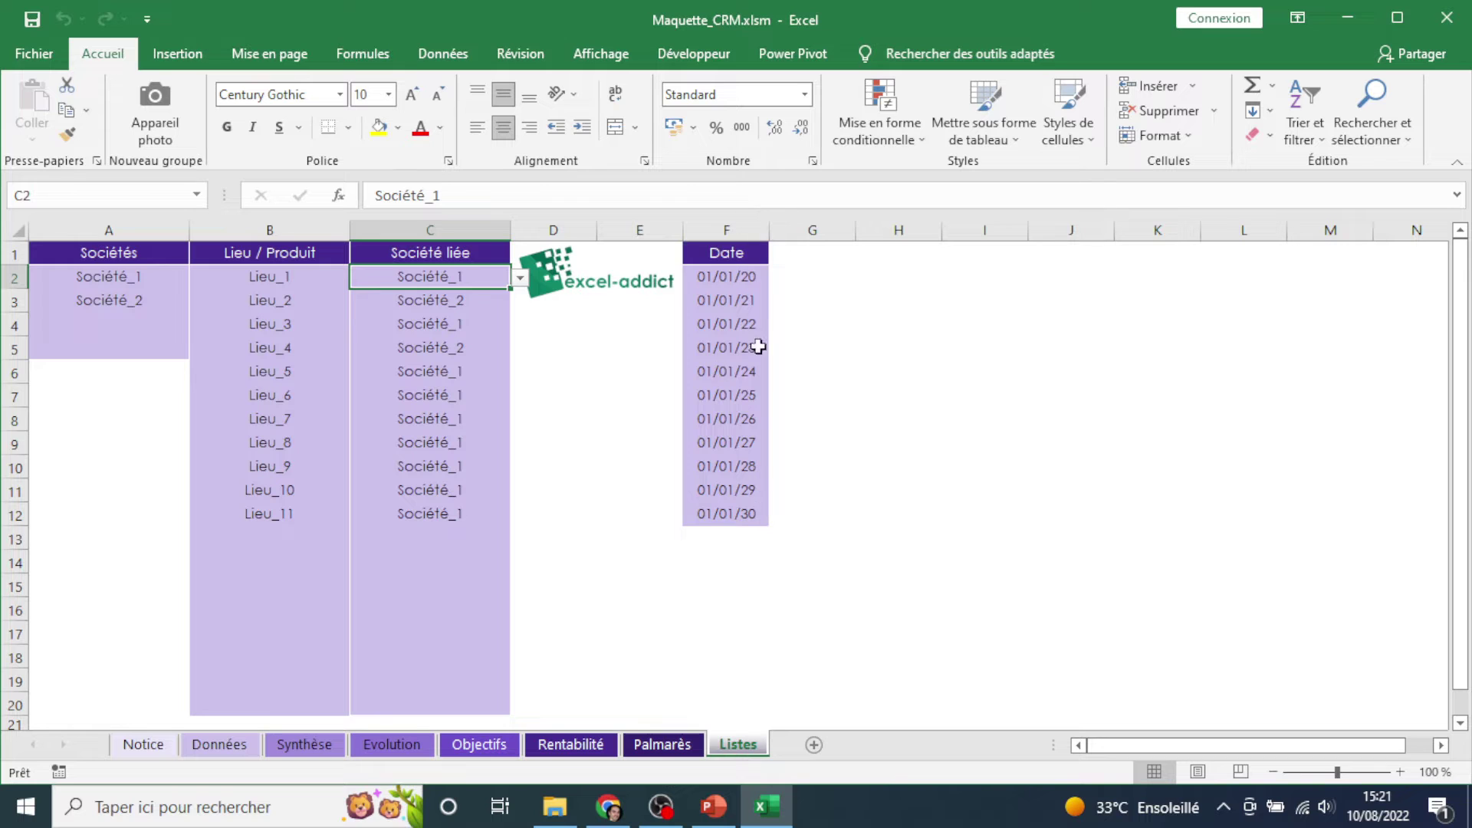
pyautogui.click(160, 249)
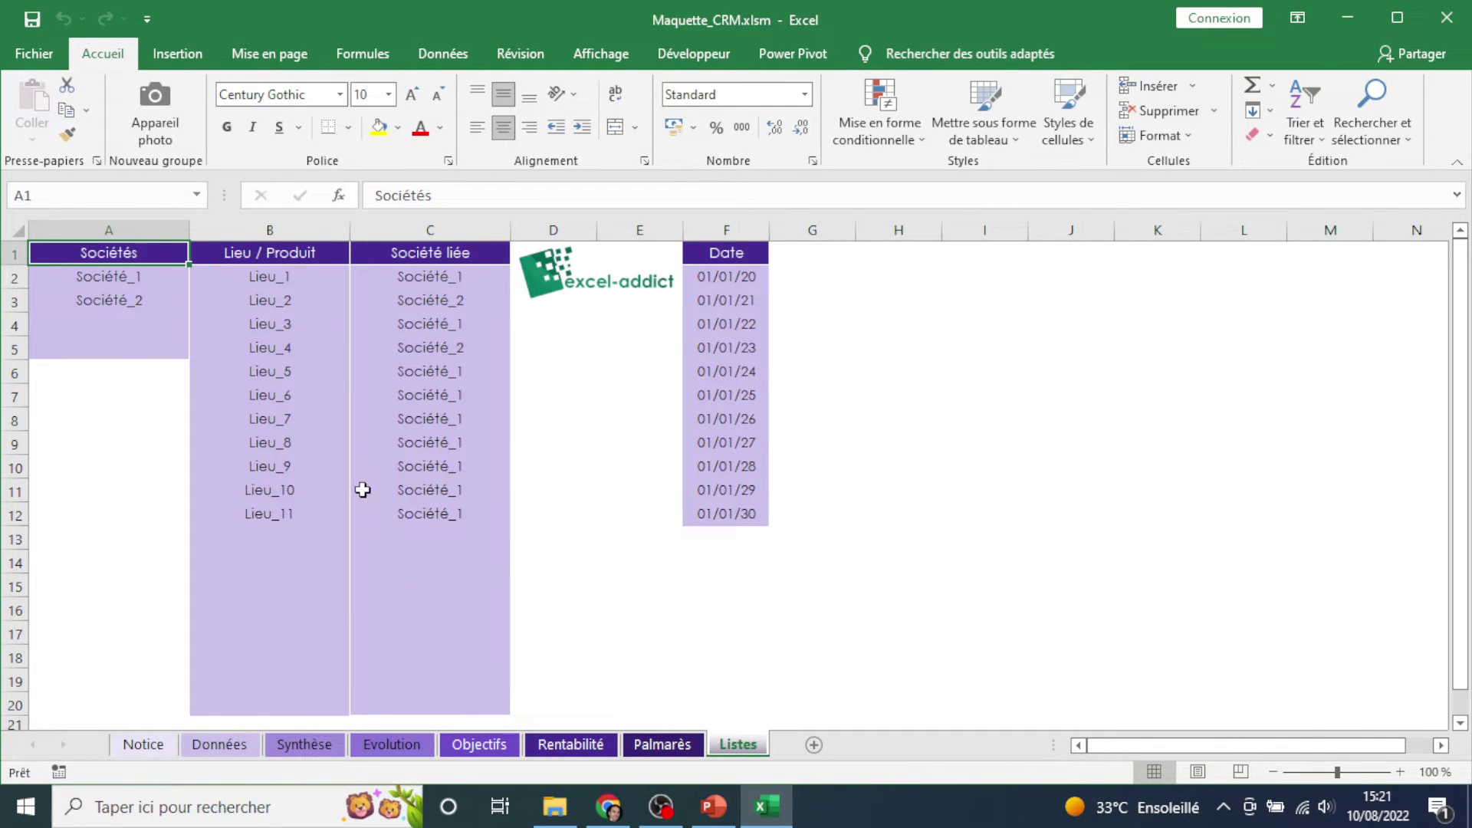
# Return to the Données sheet and view the choices available for the first record's Lieu / Produit cell.
pyautogui.click(222, 745)
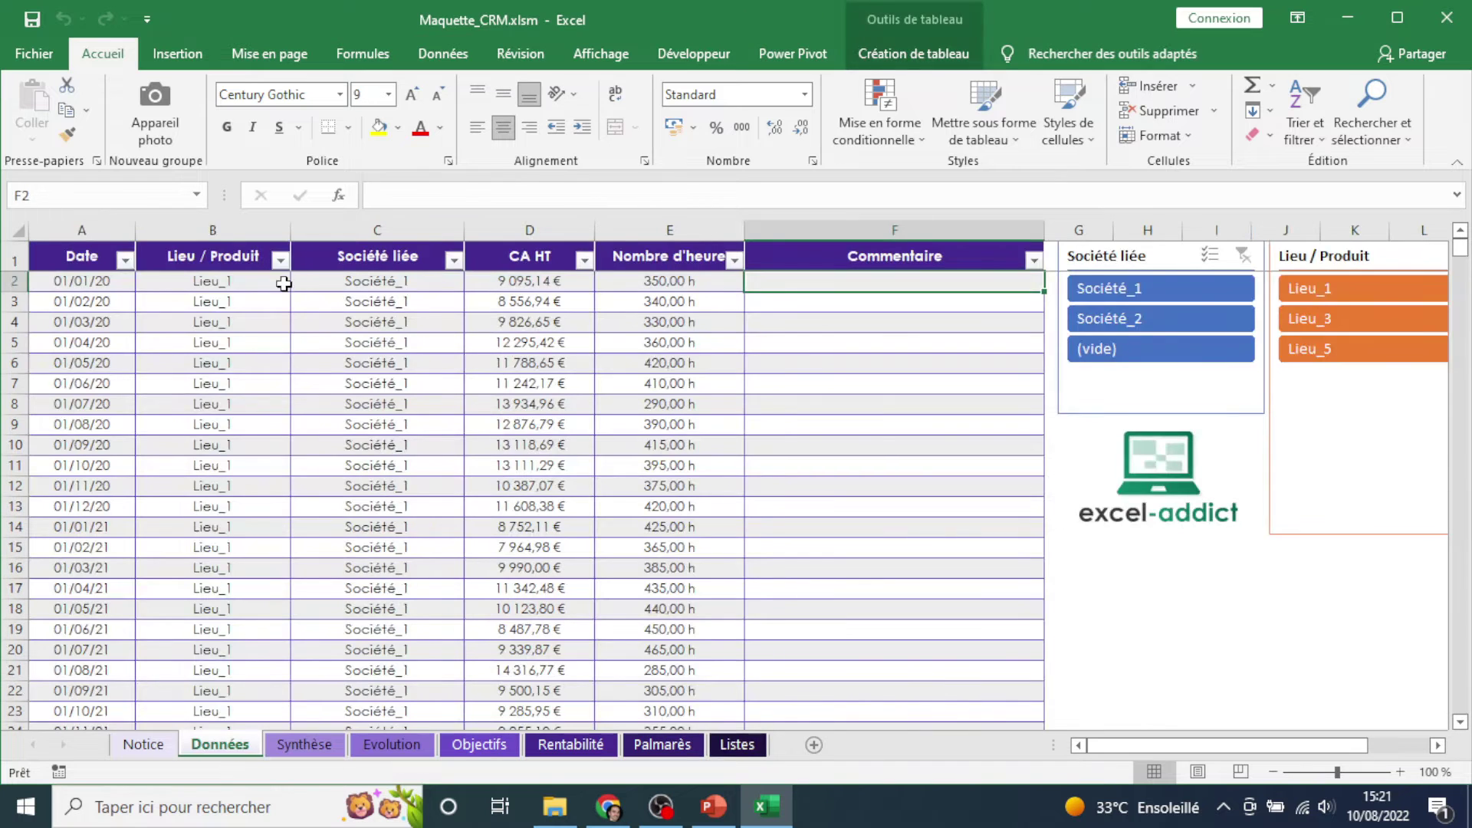
pyautogui.click(284, 282)
pyautogui.click(299, 282)
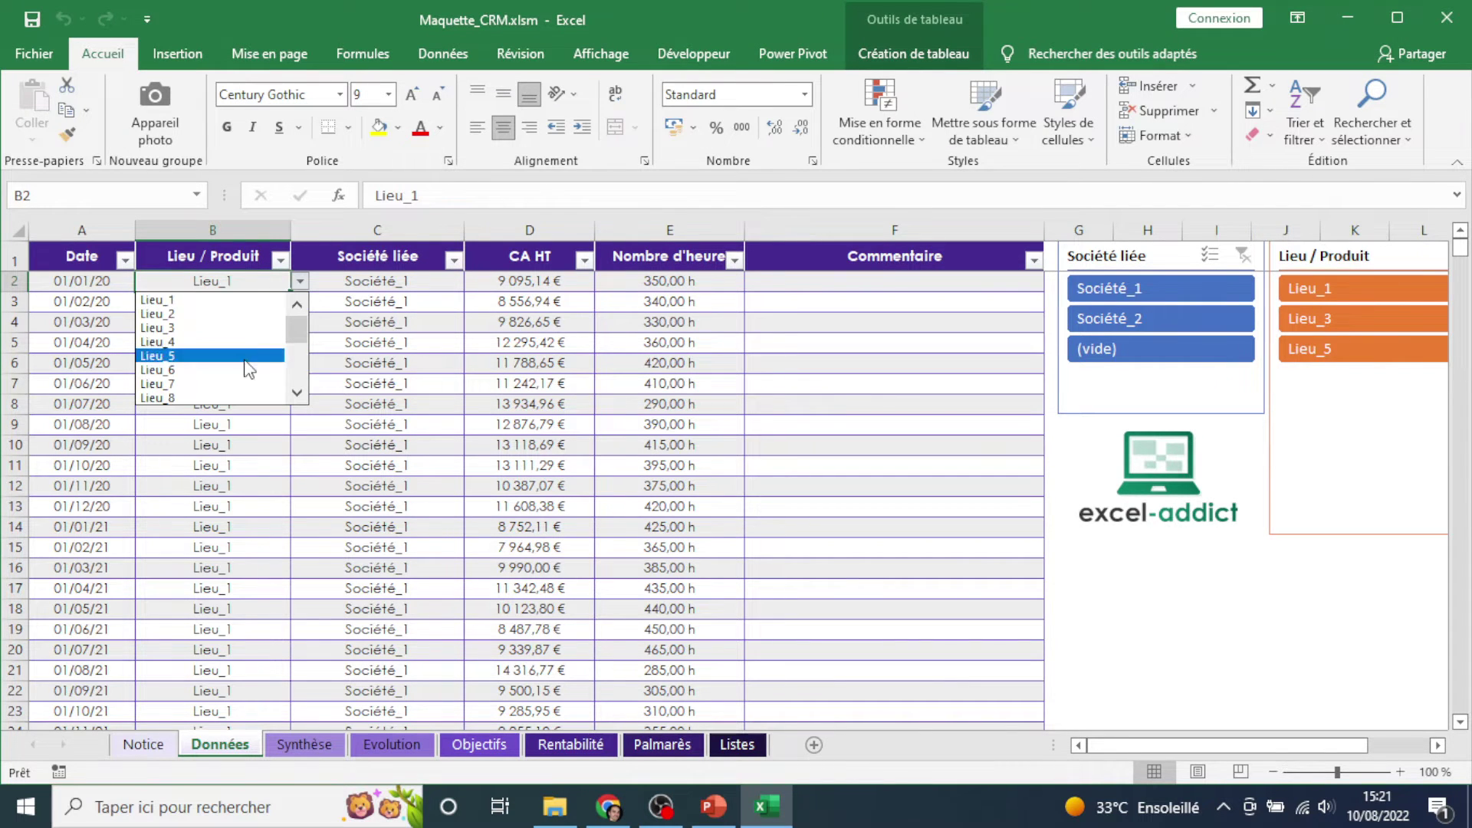
pyautogui.click(299, 284)
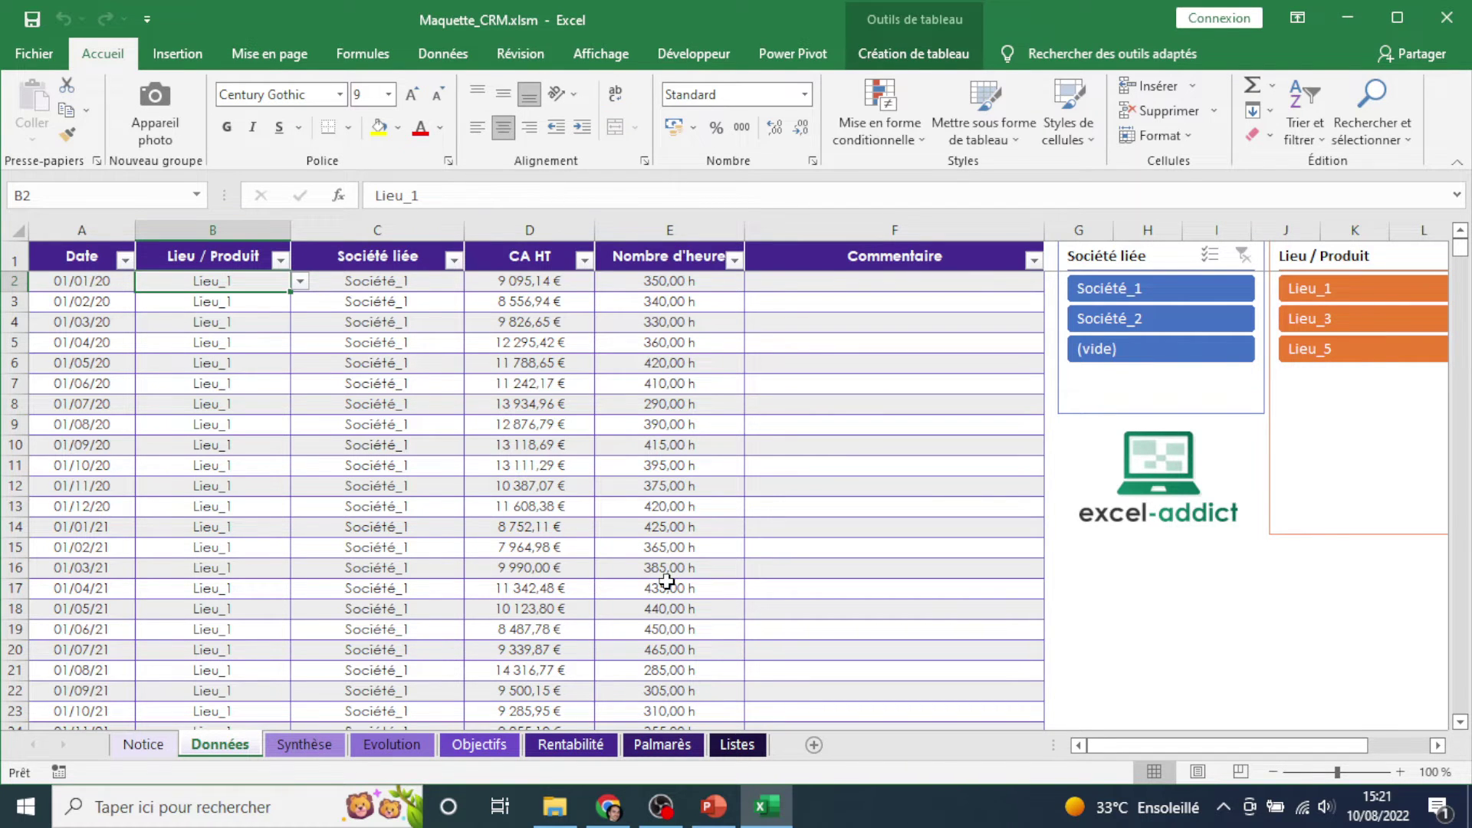
# On the Synthèse sheet, try the date timeline on 2022 and 2021, and extend the period to 2021–2023.
pyautogui.click(318, 744)
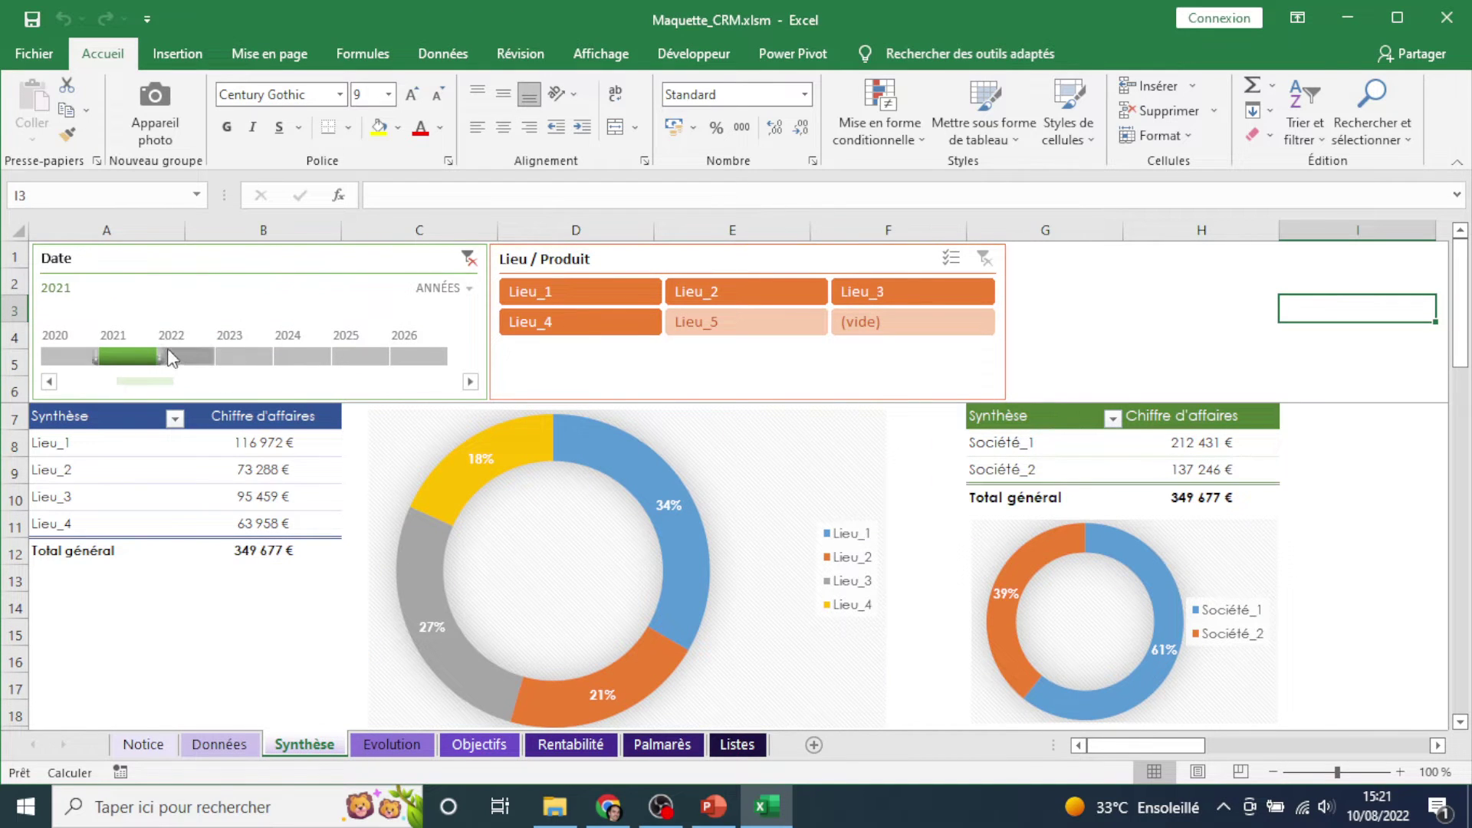
pyautogui.click(168, 354)
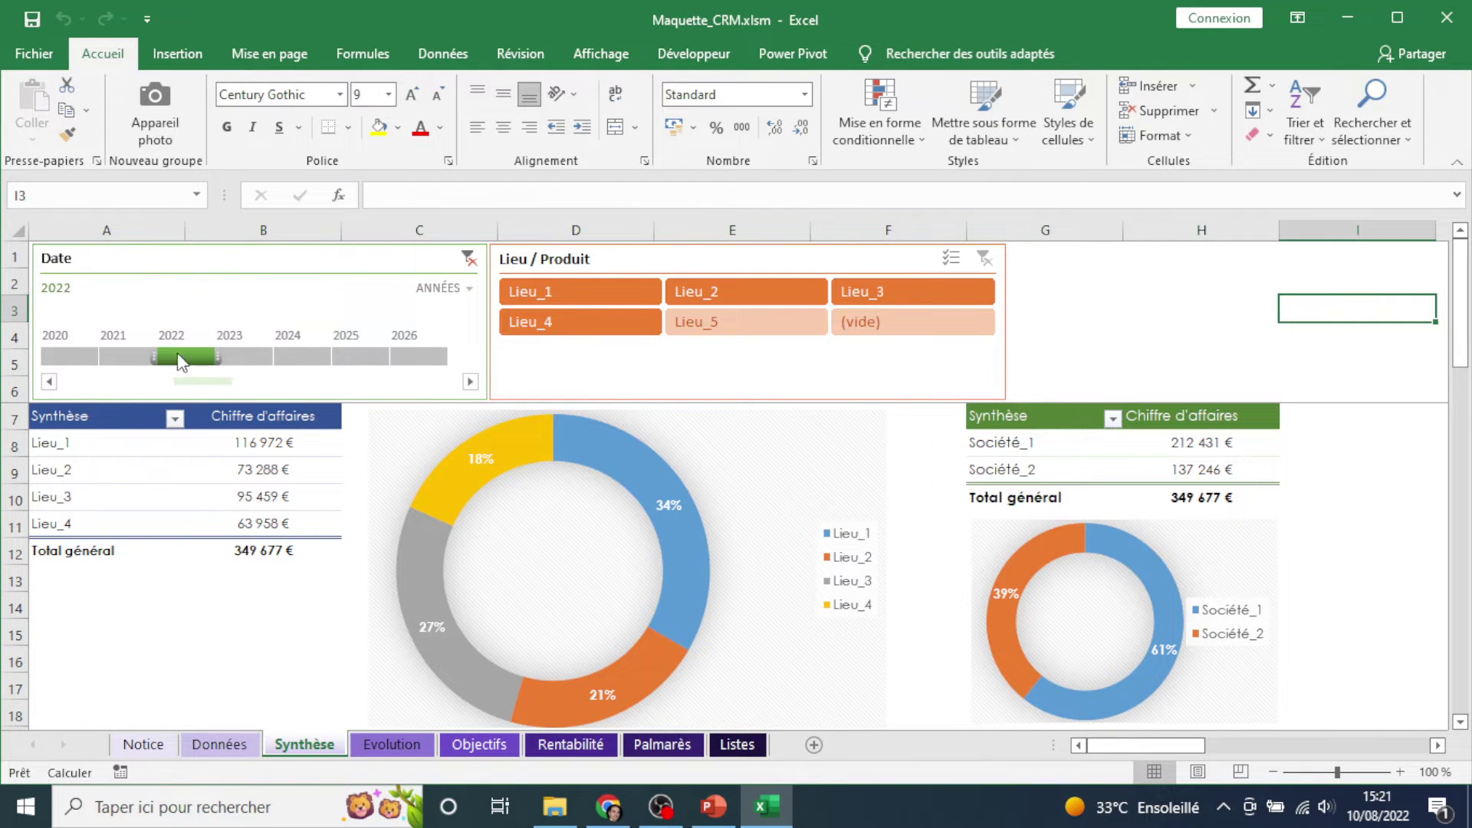
pyautogui.click(122, 357)
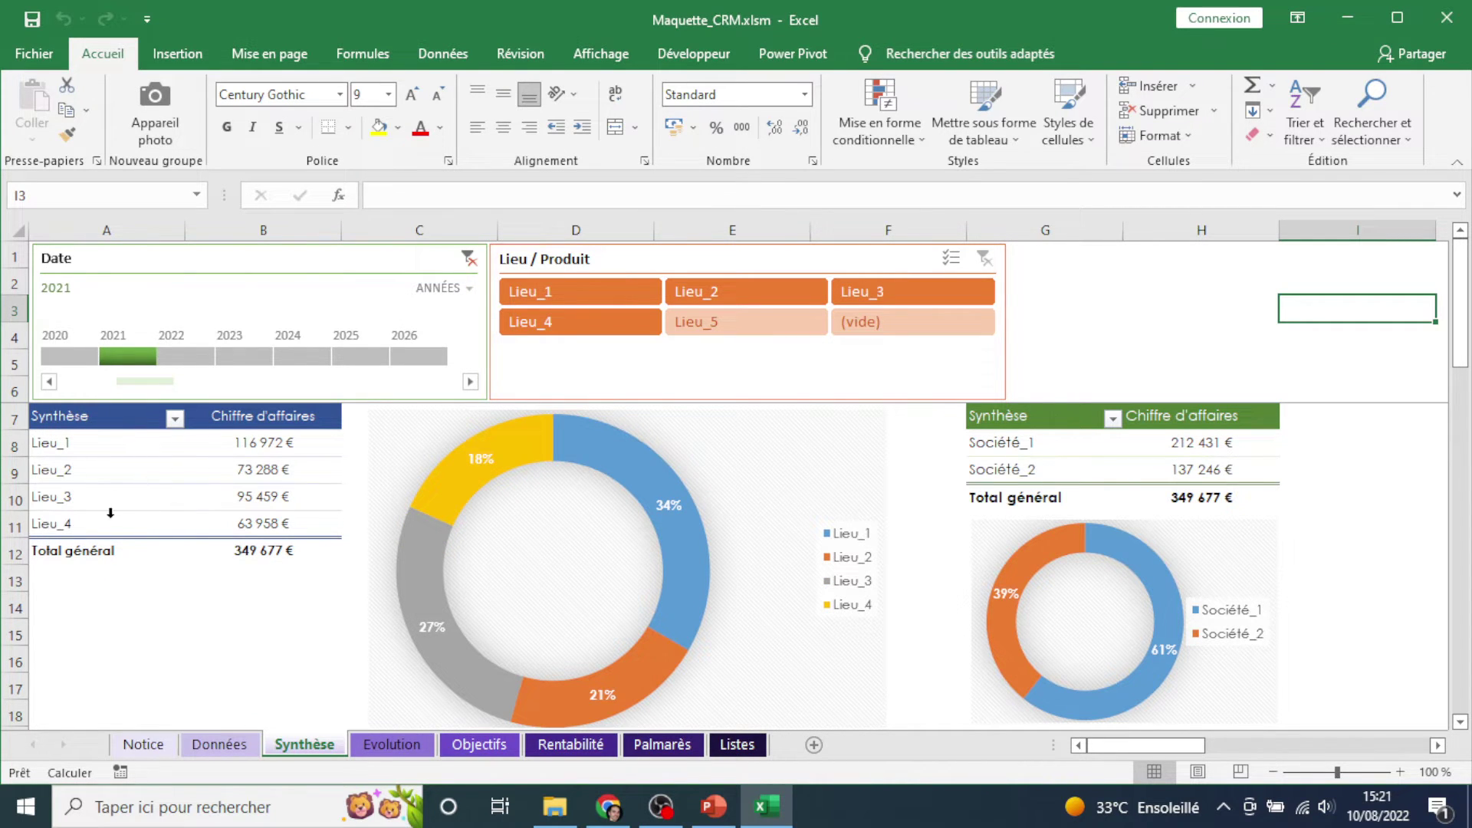
pyautogui.moveTo(129, 358); pyautogui.dragTo(273, 375)
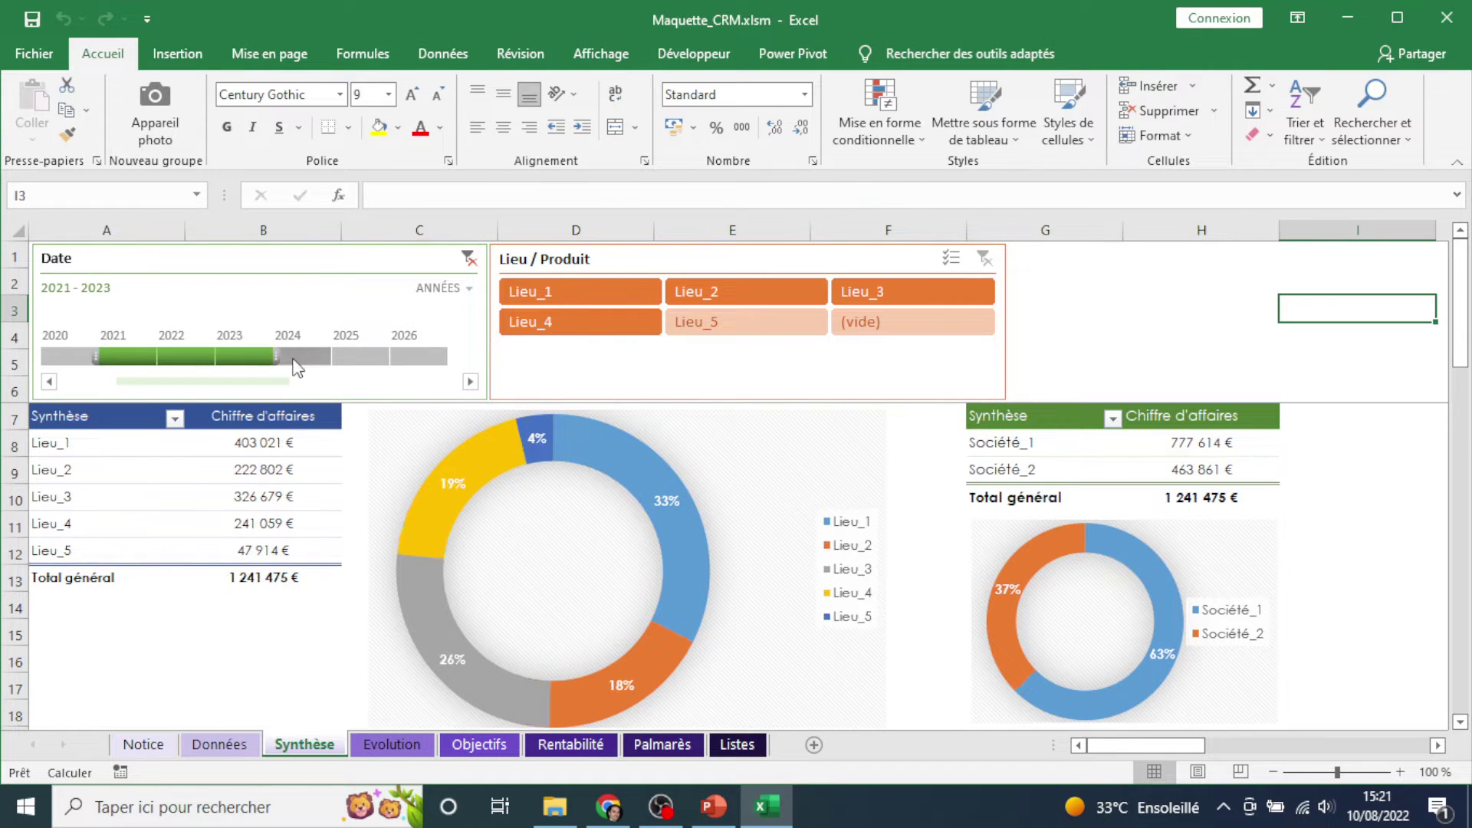
# Try 2024, 2021–2023 and 2023 on the Synthèse date timeline, finishing with the single year 2021.
pyautogui.click(294, 359)
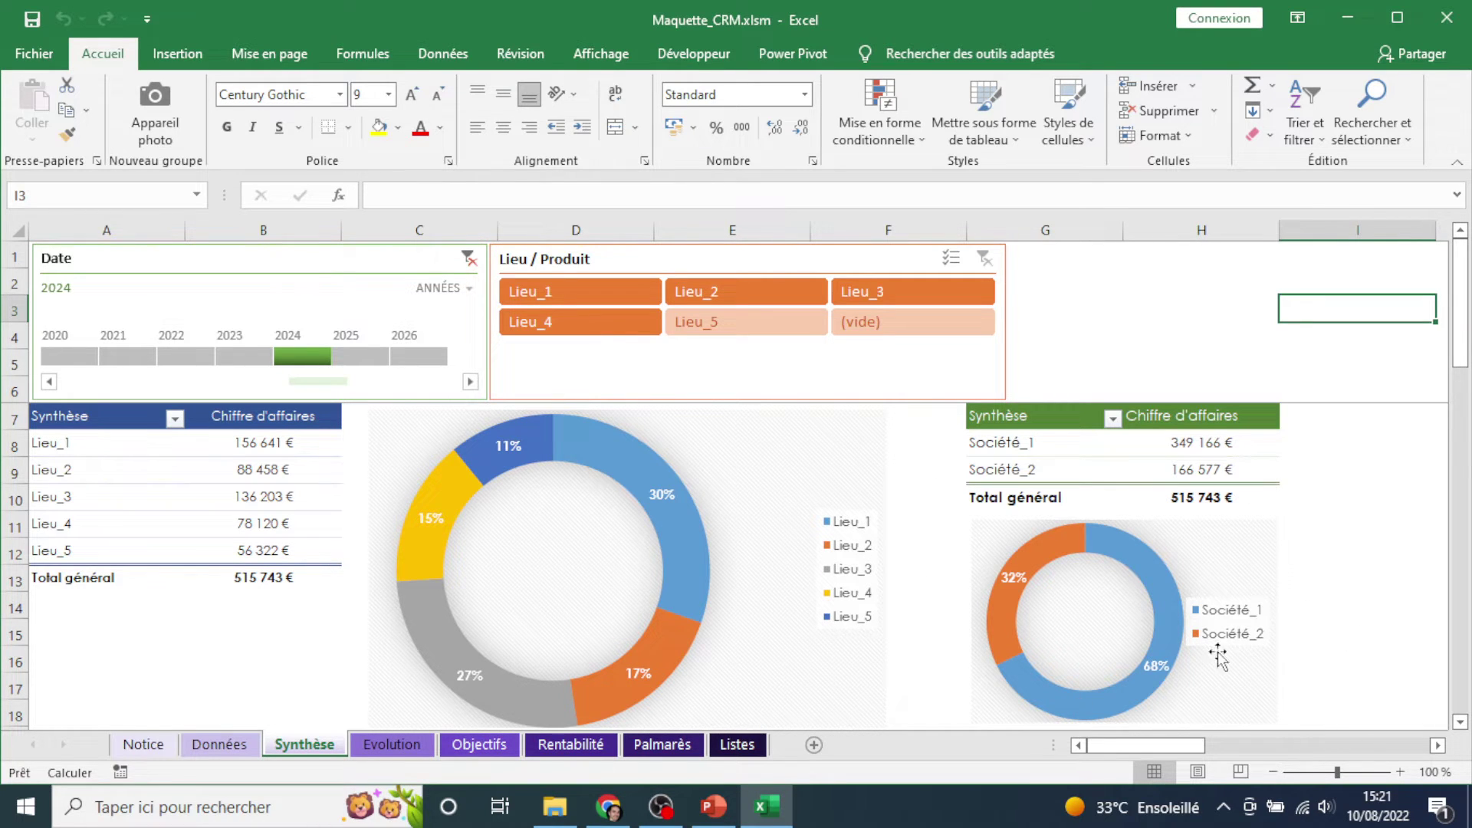
pyautogui.moveTo(164, 355); pyautogui.dragTo(107, 357)
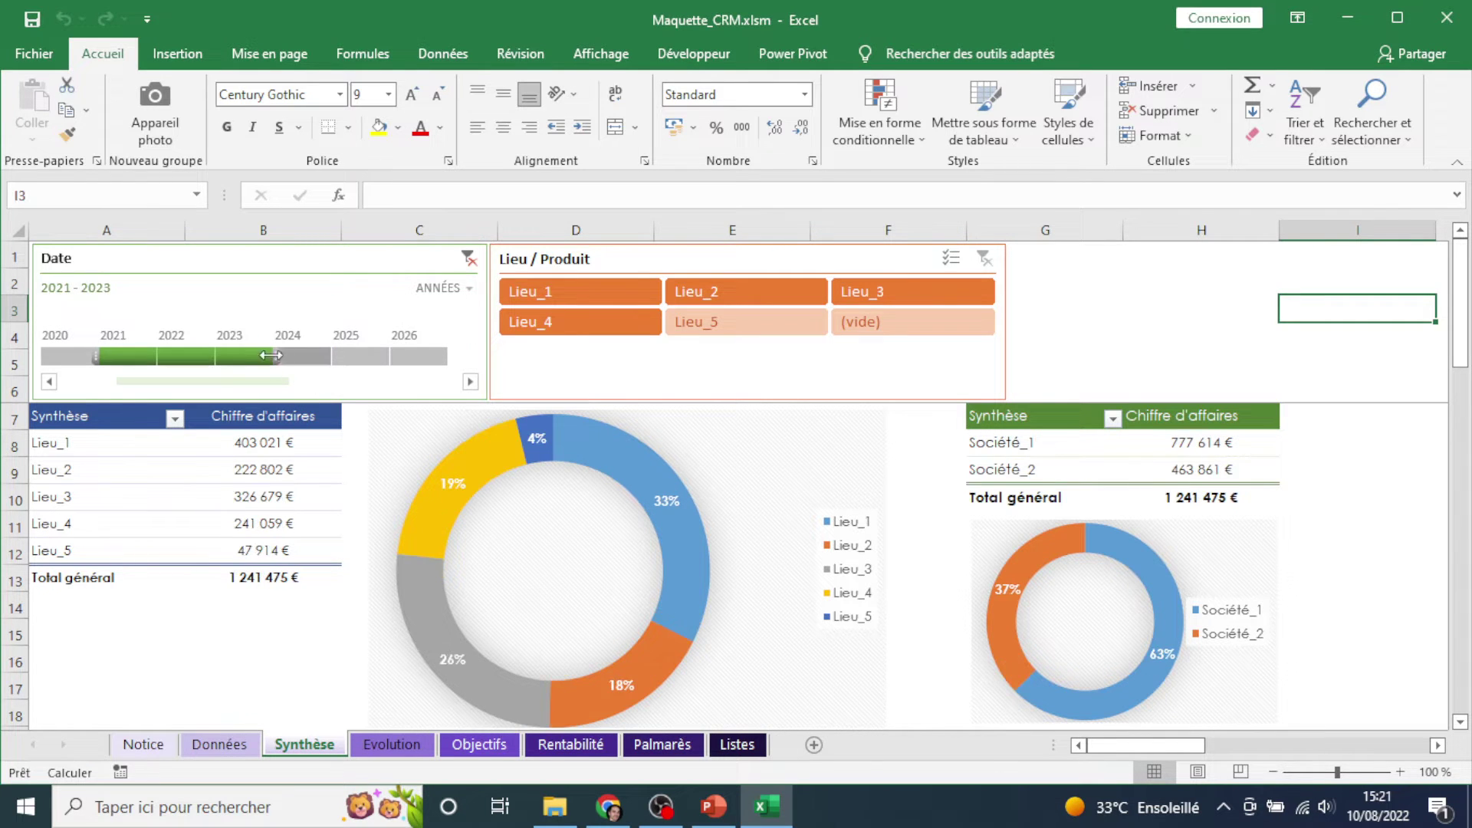
pyautogui.click(244, 355)
pyautogui.click(127, 355)
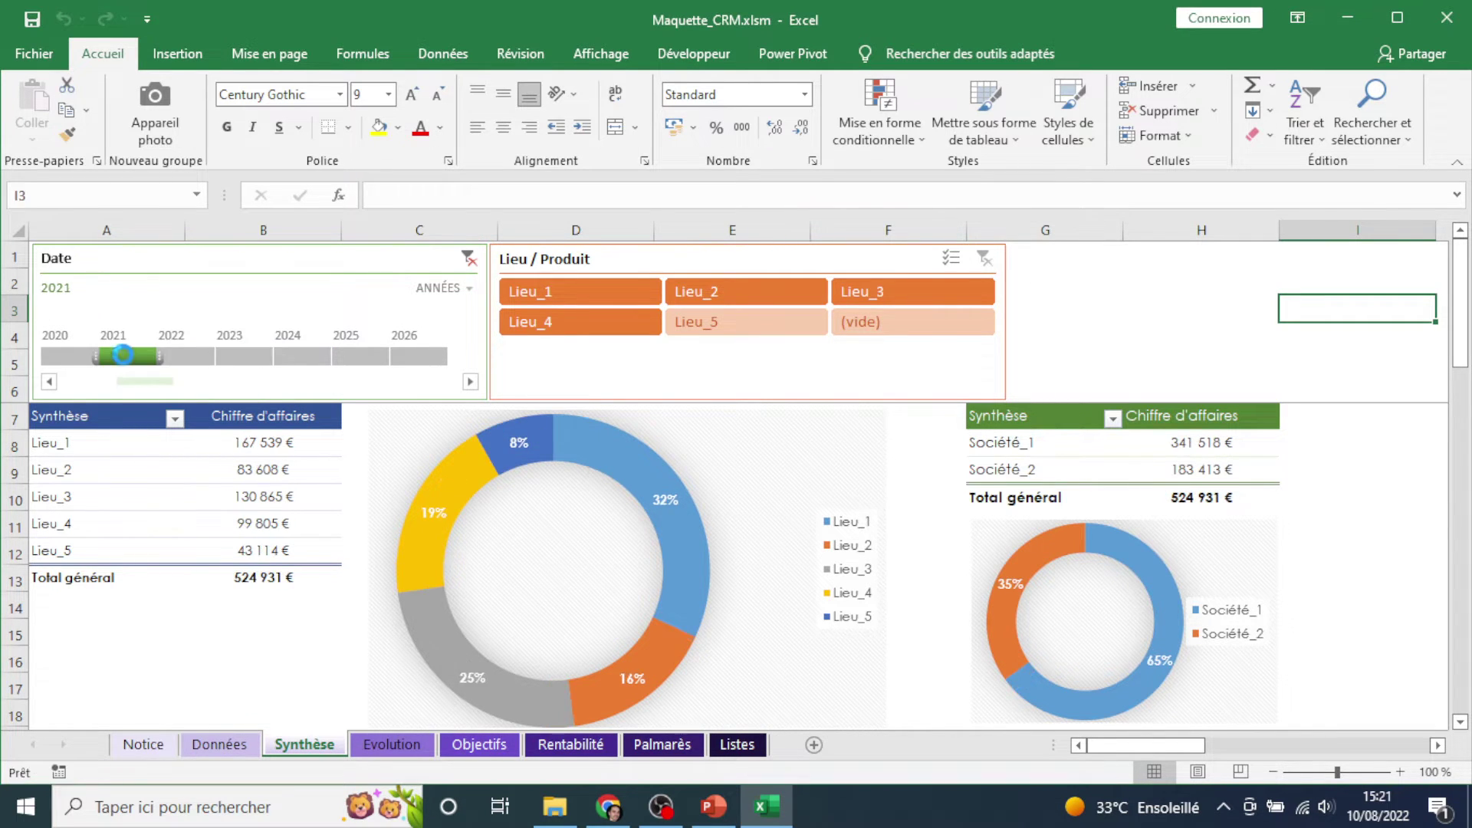
# Set the start date in cell B1 of the Evolution sheet to 01/01/21.
pyautogui.click(419, 755)
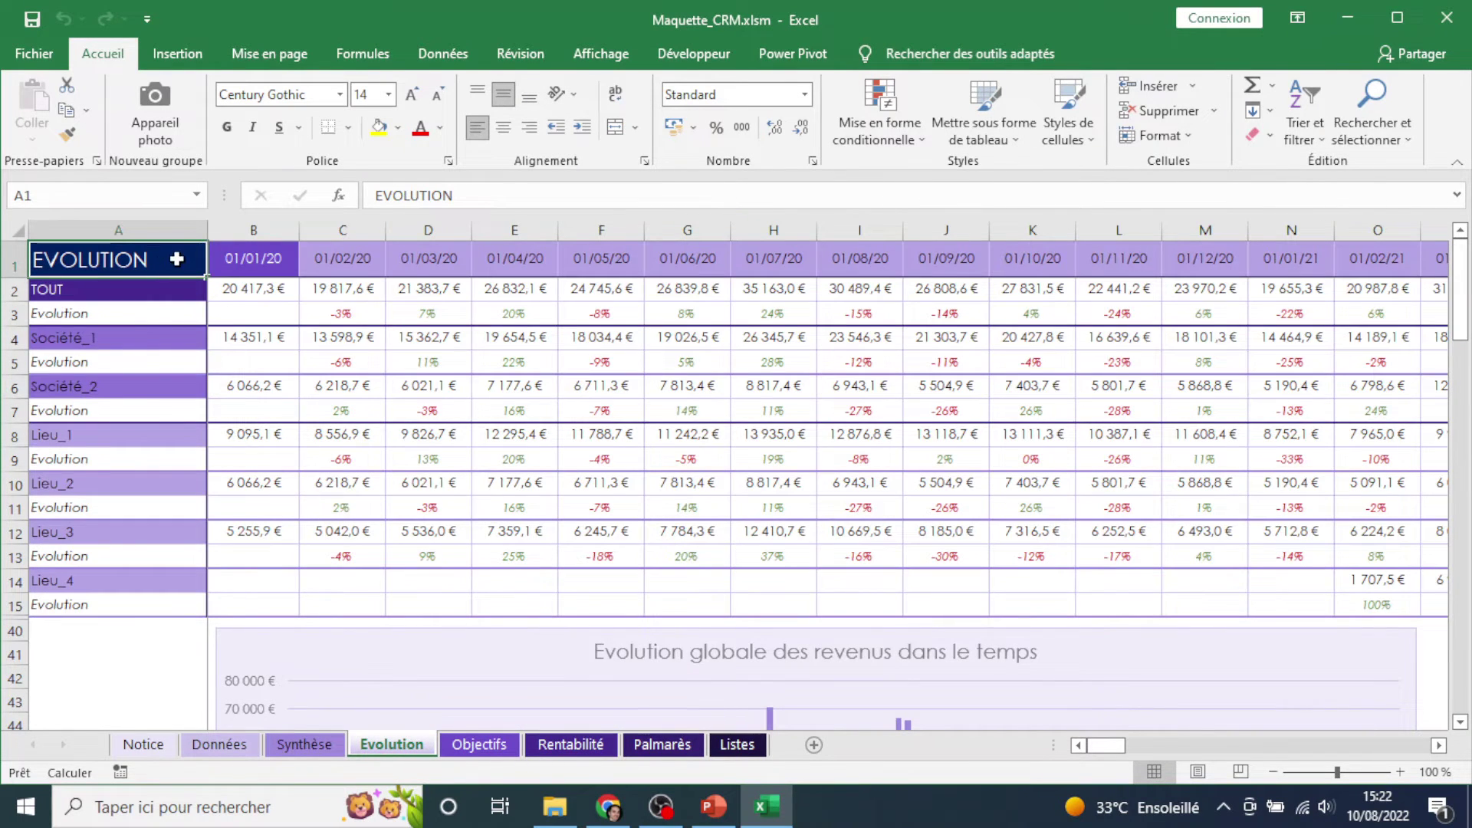
pyautogui.click(235, 263)
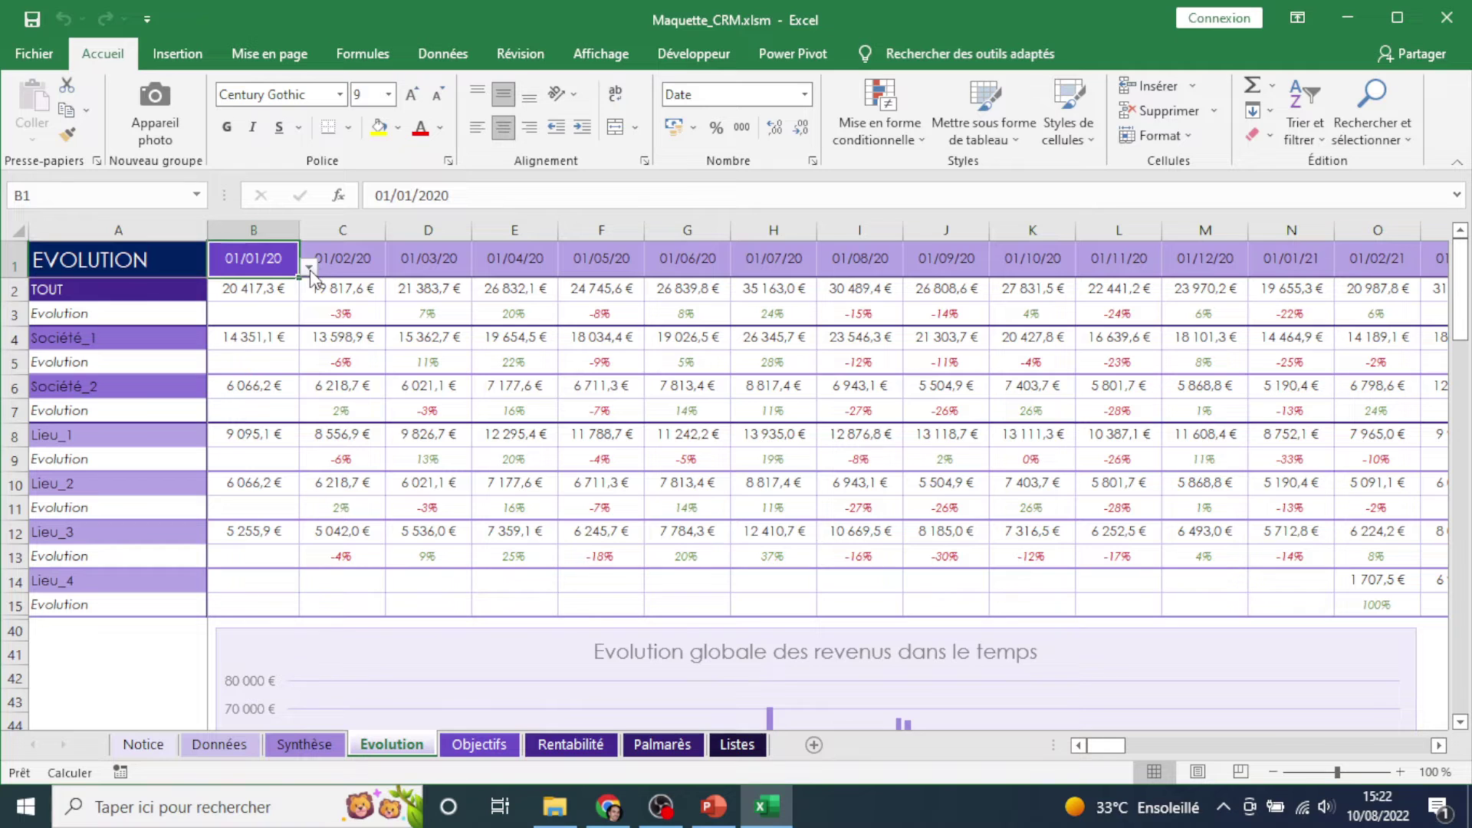
pyautogui.click(309, 266)
pyautogui.click(285, 300)
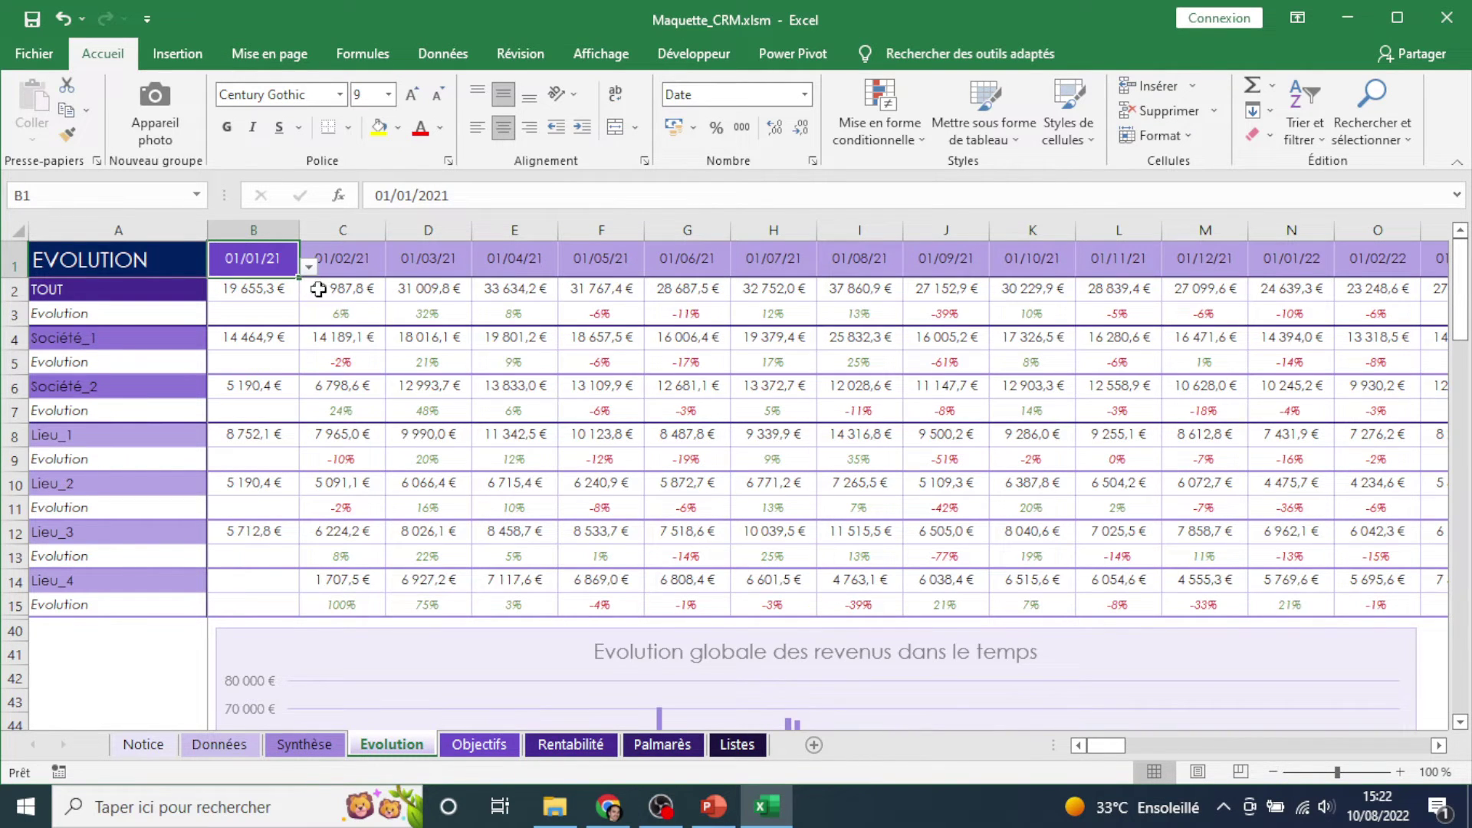
# Examine the Evolution sheet's rows for the total, companies and places, and the overall and per-company revenue charts.
pyautogui.click(11, 291)
pyautogui.click(10, 339)
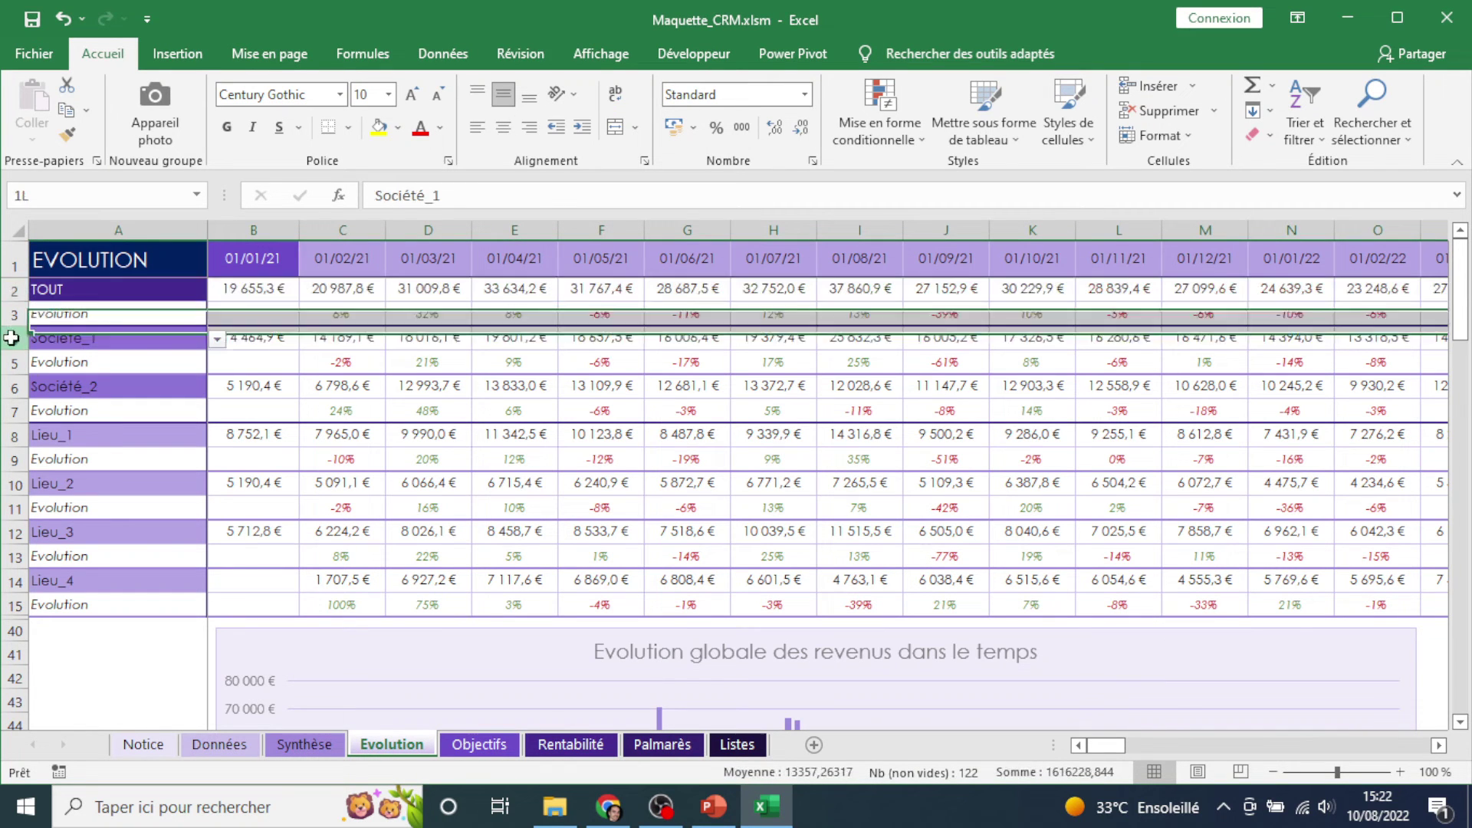
pyautogui.keyDown('ctrl'); pyautogui.click(13, 387); pyautogui.keyUp('ctrl')
pyautogui.click(13, 435)
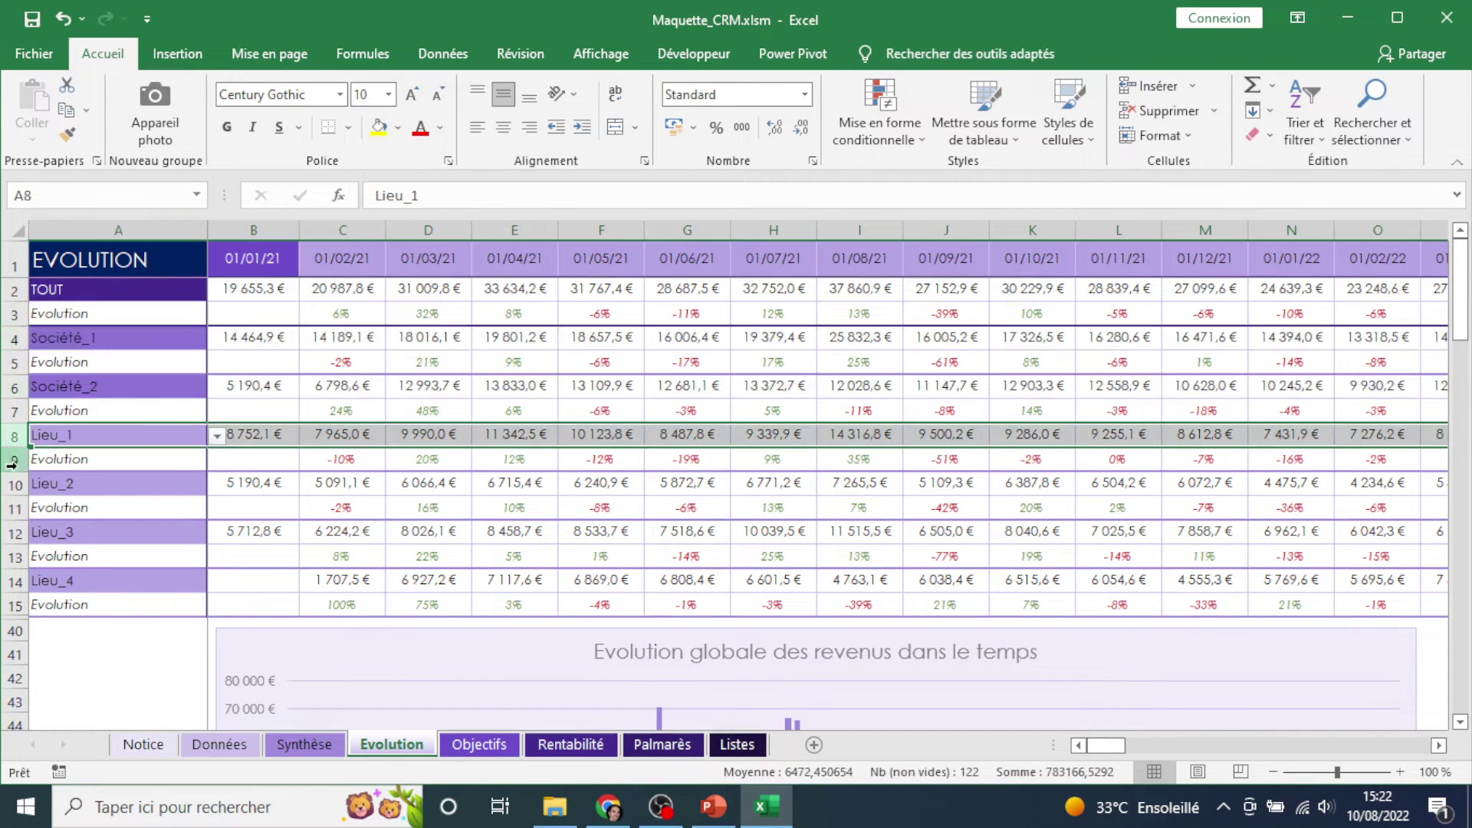
pyautogui.keyDown('ctrl'); pyautogui.click(13, 484); pyautogui.keyUp('ctrl')
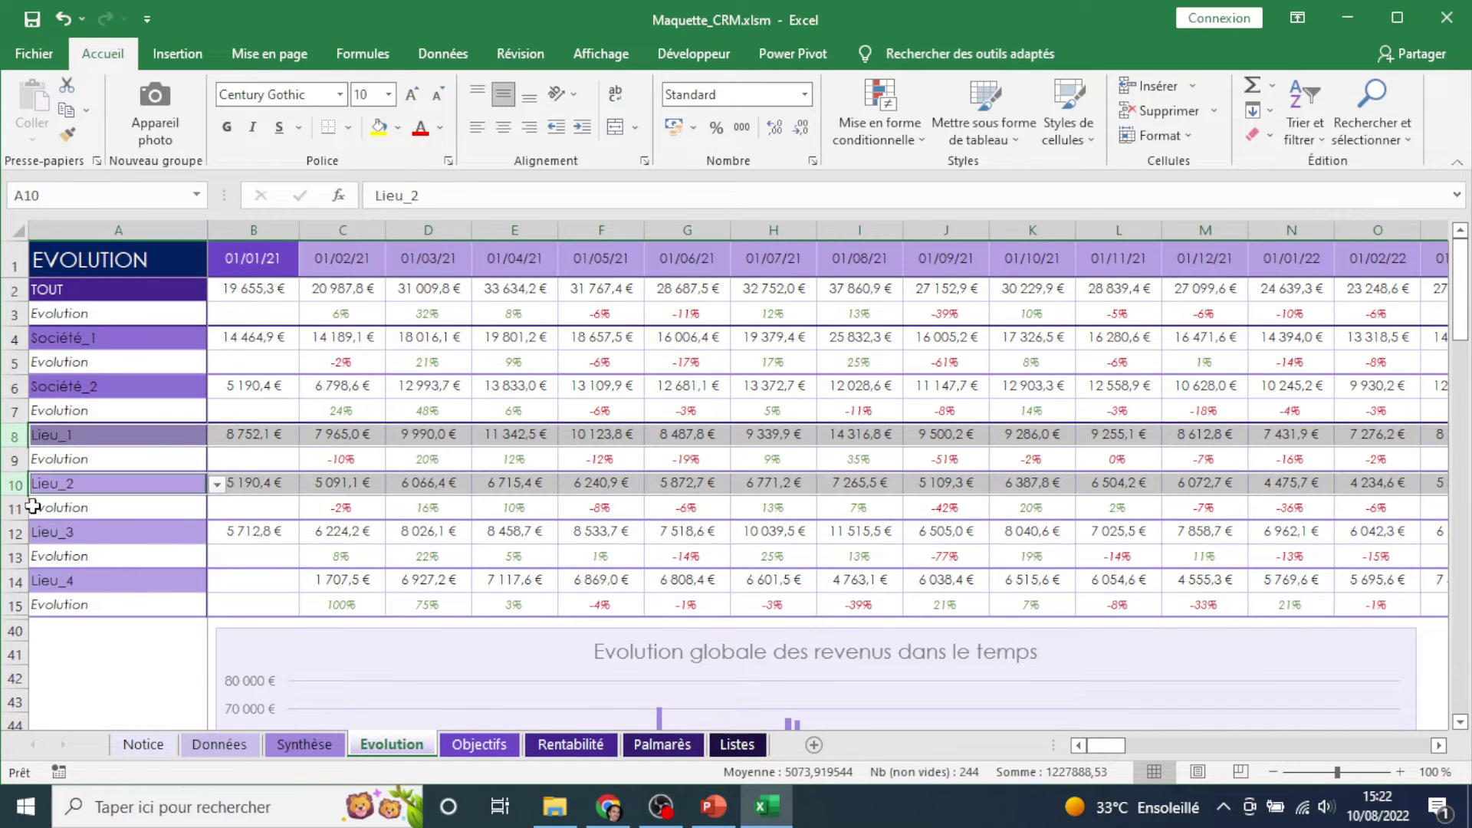
pyautogui.click(274, 517)
pyautogui.scroll(-4, 275, 521)
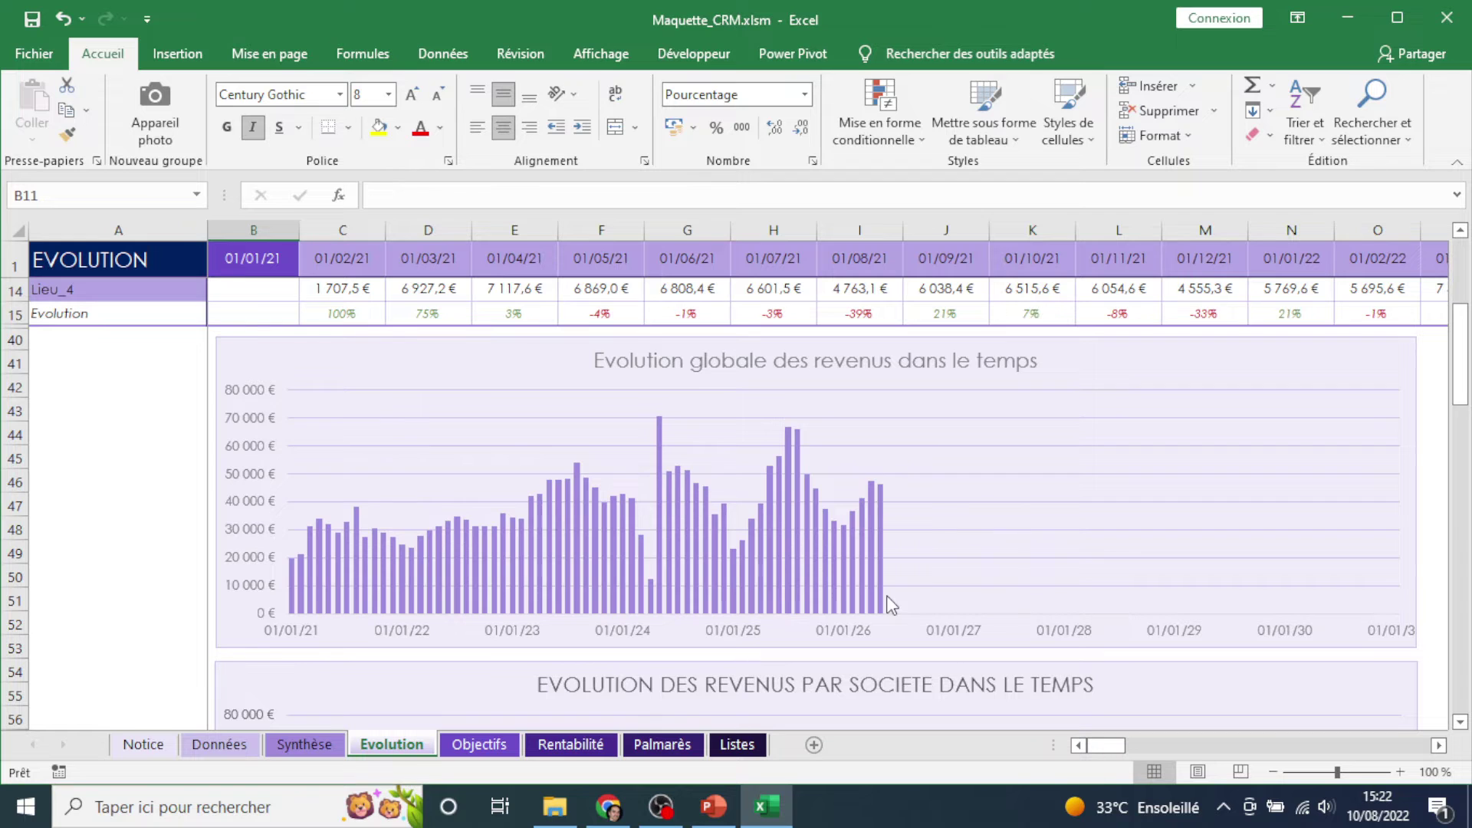
pyautogui.scroll(-4, 887, 597)
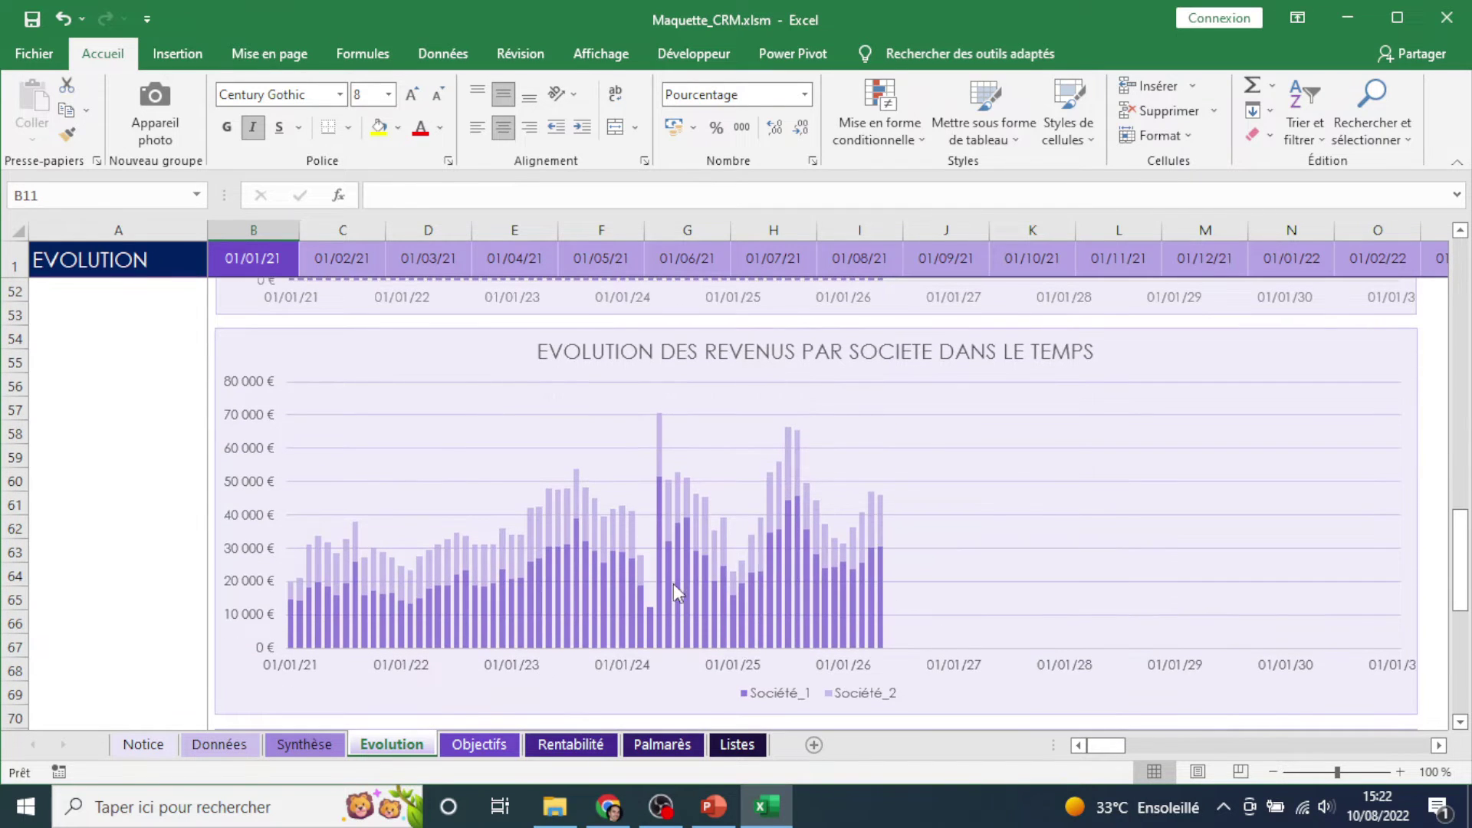
# Examine the Evolution sheet's chart of revenue by place over time, and return to the figures above the charts.
pyautogui.scroll(-5, 676, 579)
pyautogui.scroll(-1, 676, 576)
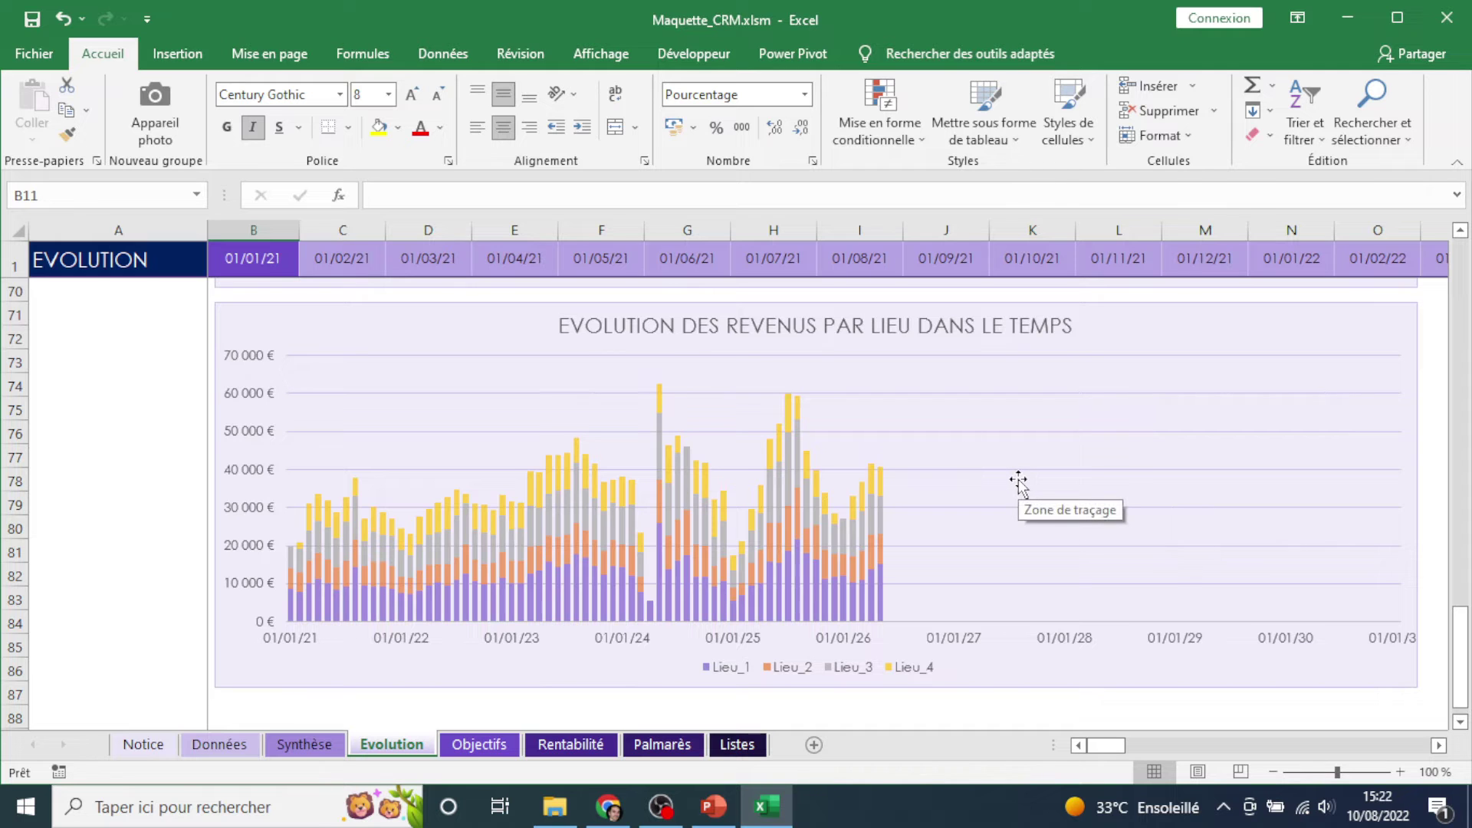
pyautogui.scroll(14, 1018, 483)
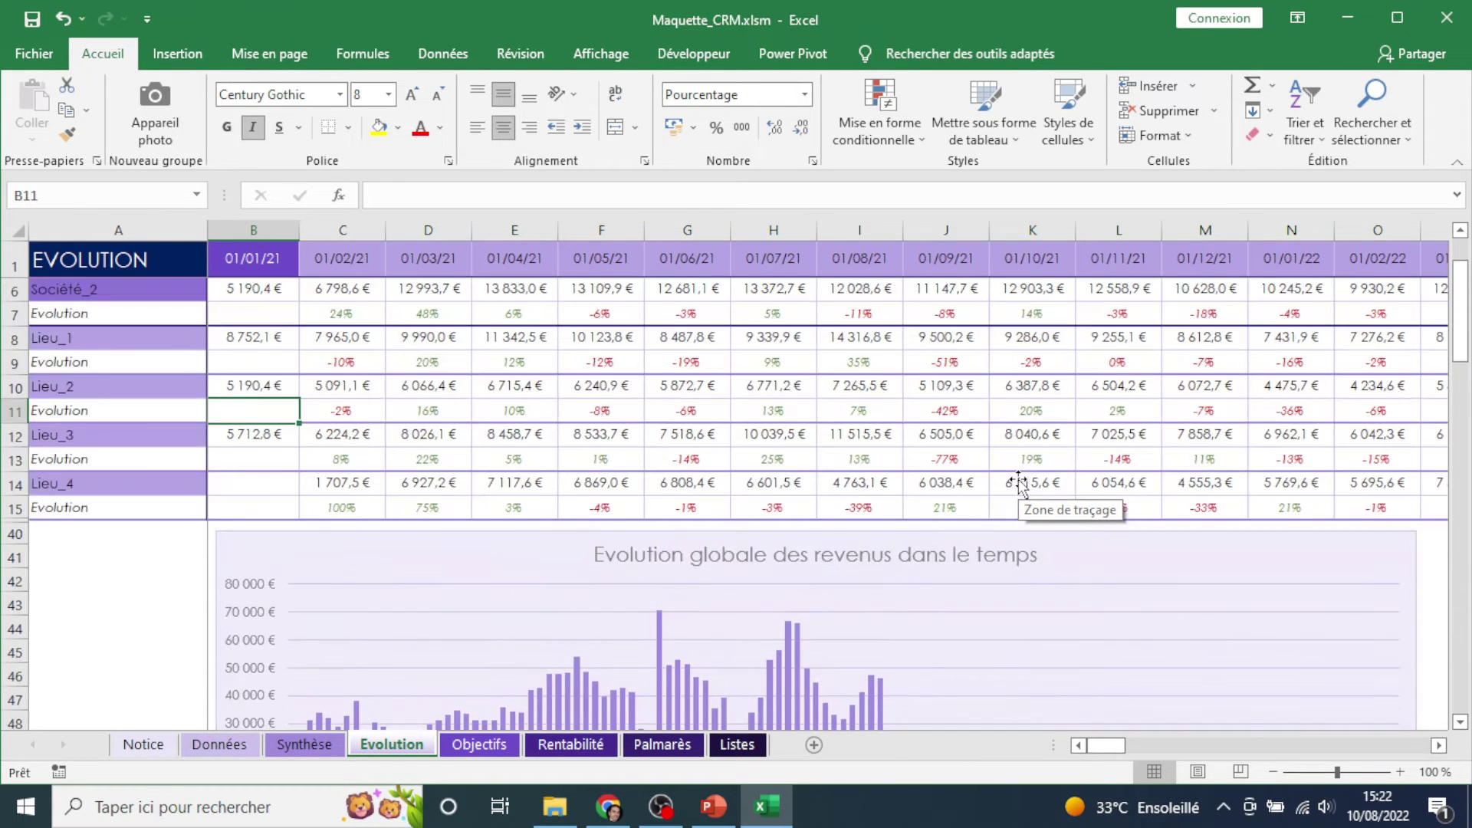
# On the Objectifs sheet, inspect the January objective cells for Lieu_1 to Lieu_4 and the formula behind Lieu_1's Réalisé value.
pyautogui.click(479, 744)
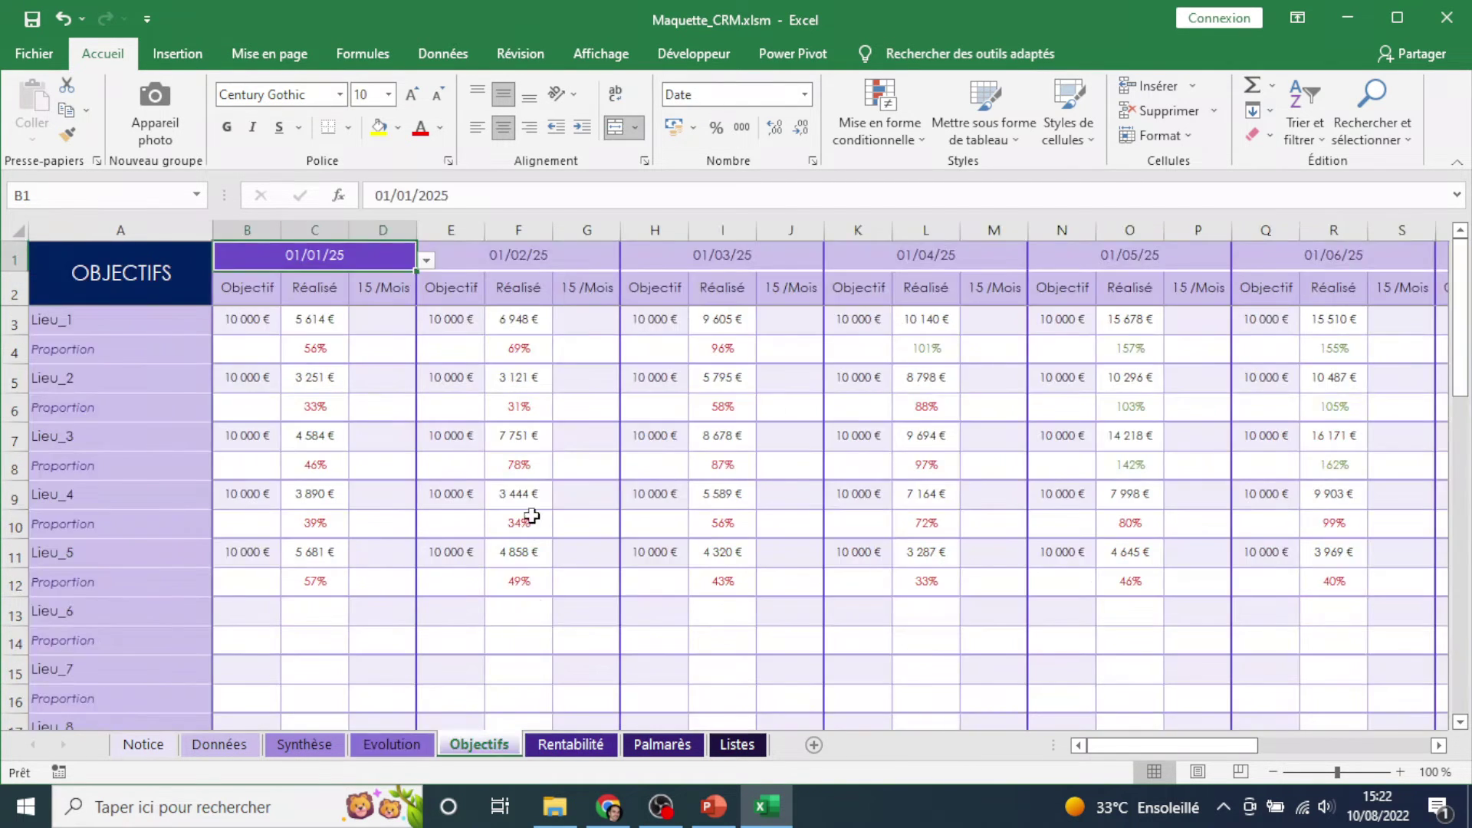
pyautogui.click(252, 314)
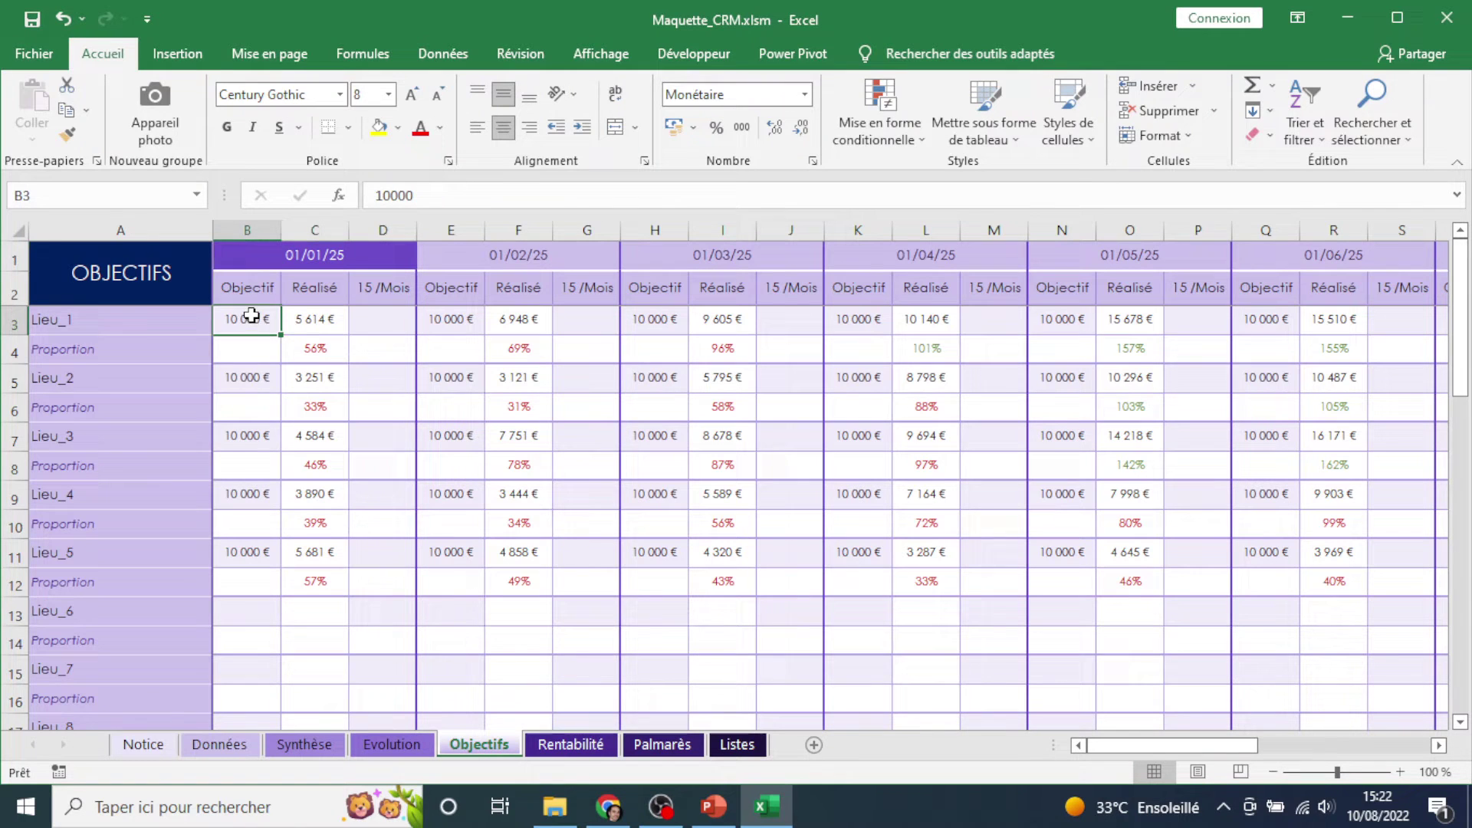
pyautogui.click(253, 378)
pyautogui.click(241, 433)
pyautogui.click(263, 493)
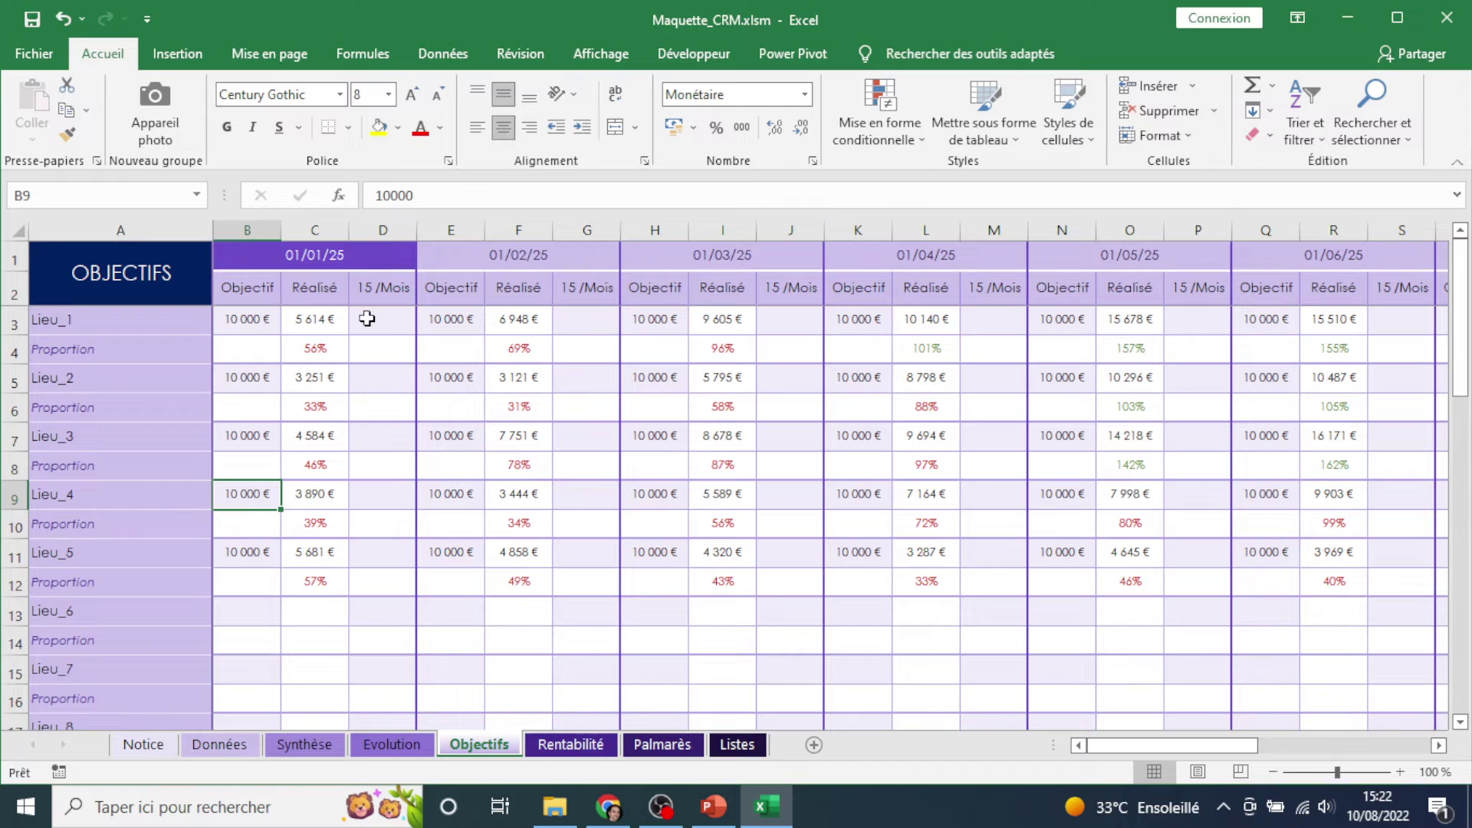
pyautogui.click(315, 318)
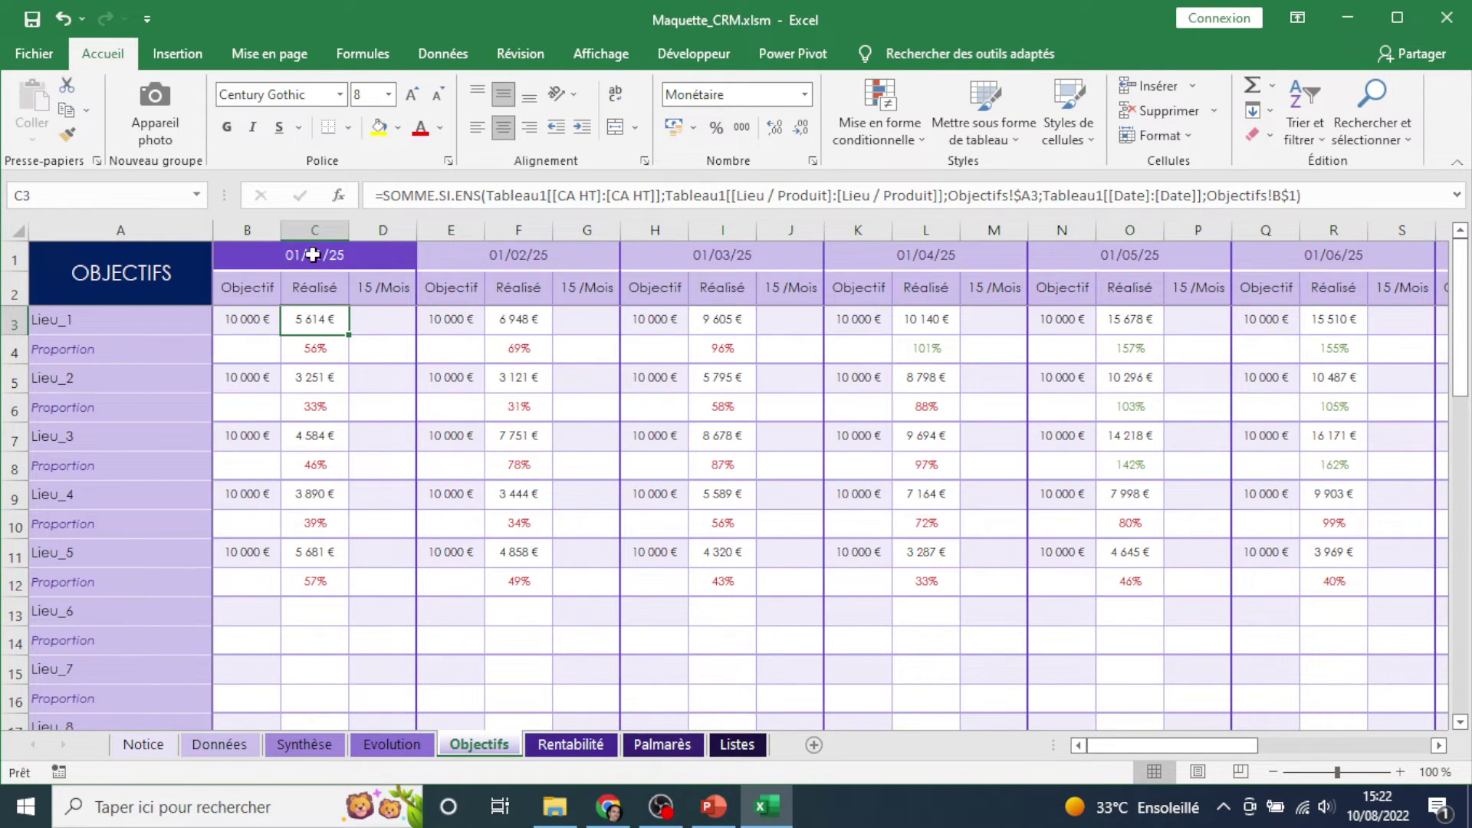
# Try 01/01/27 as the start date in cell B1 of the Objectifs sheet, and settle on 01/01/21.
pyautogui.click(383, 255)
pyautogui.click(426, 262)
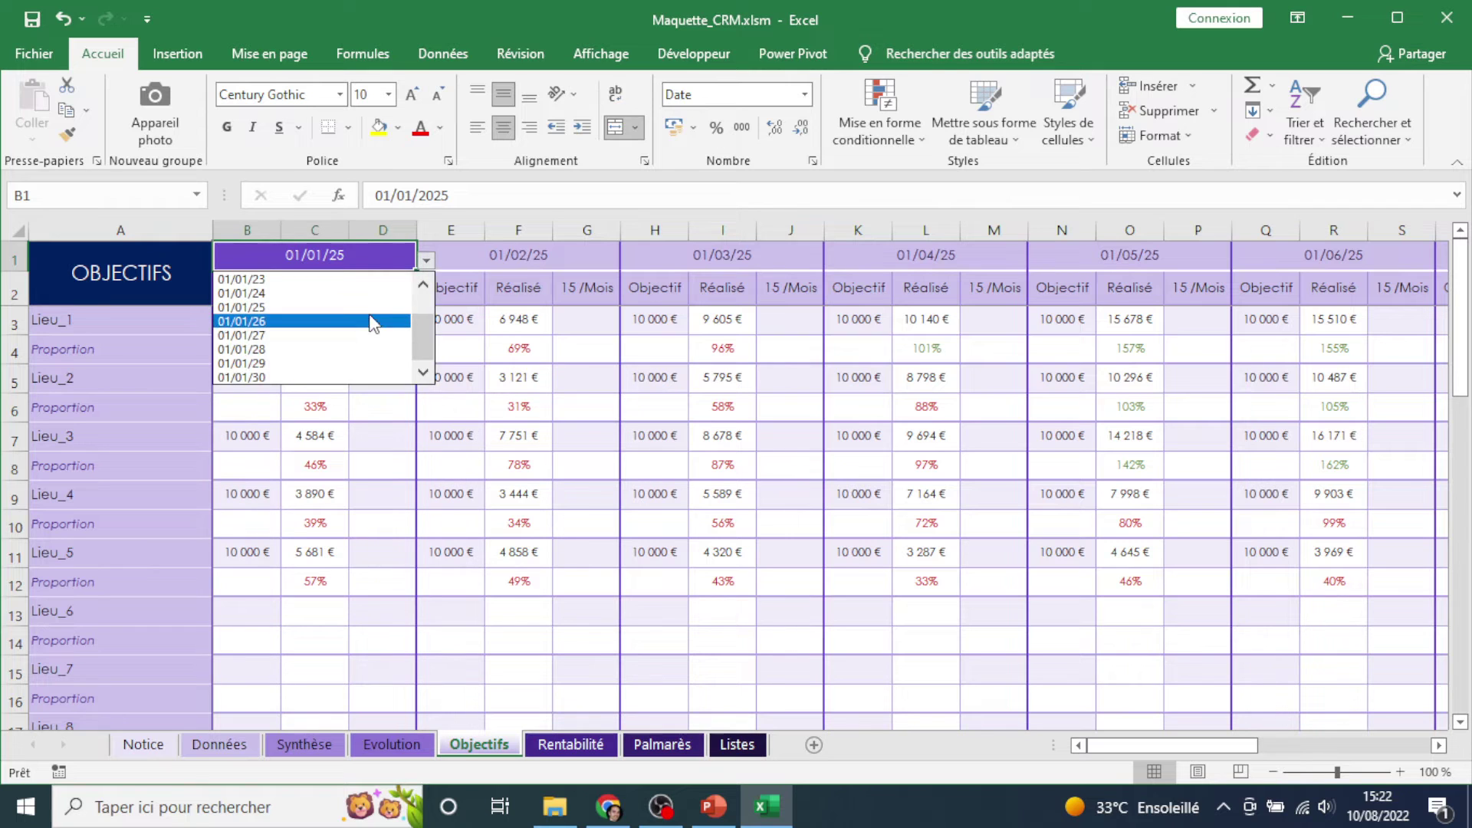
pyautogui.click(342, 333)
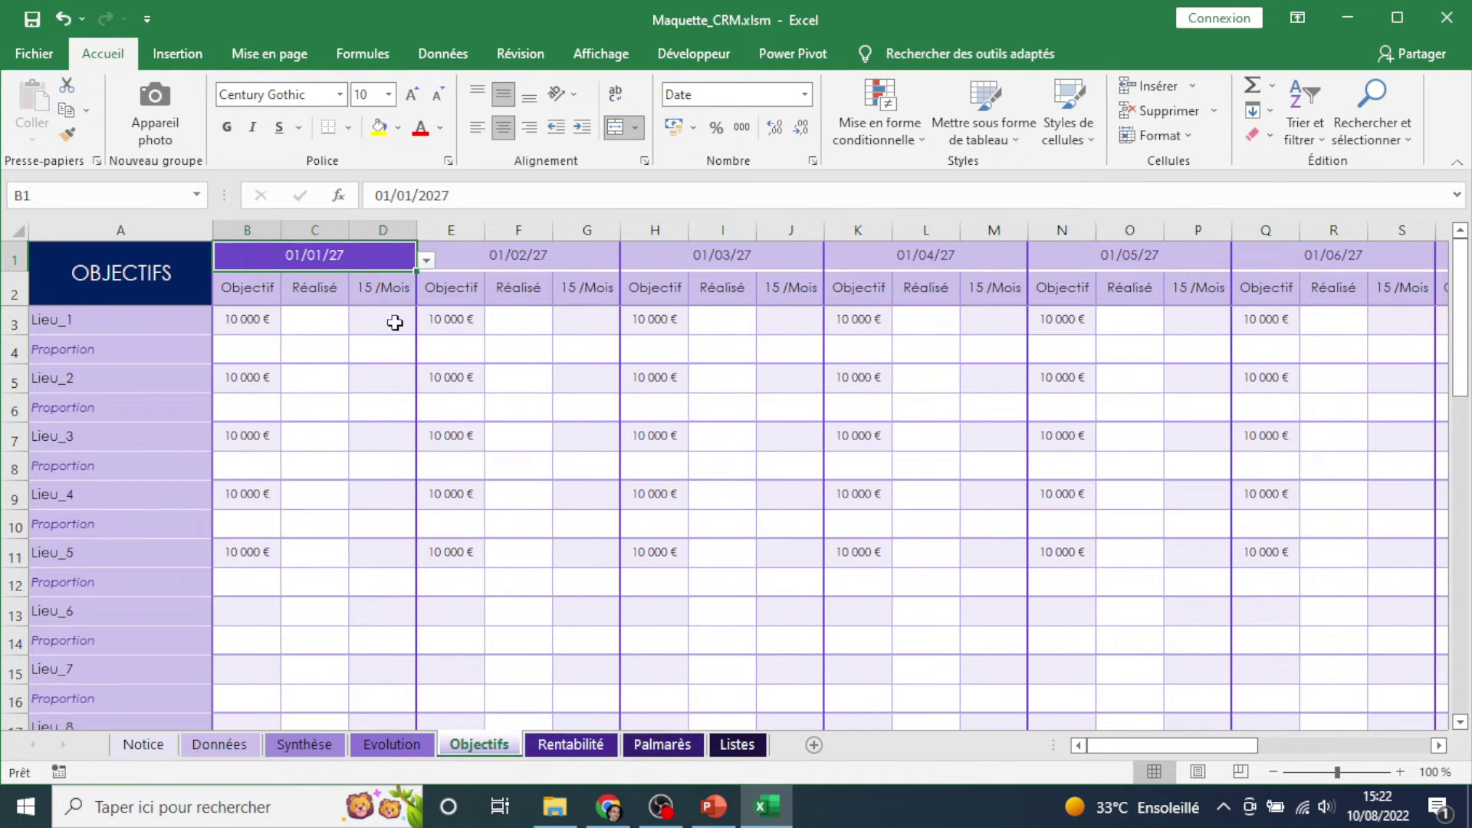
pyautogui.click(431, 261)
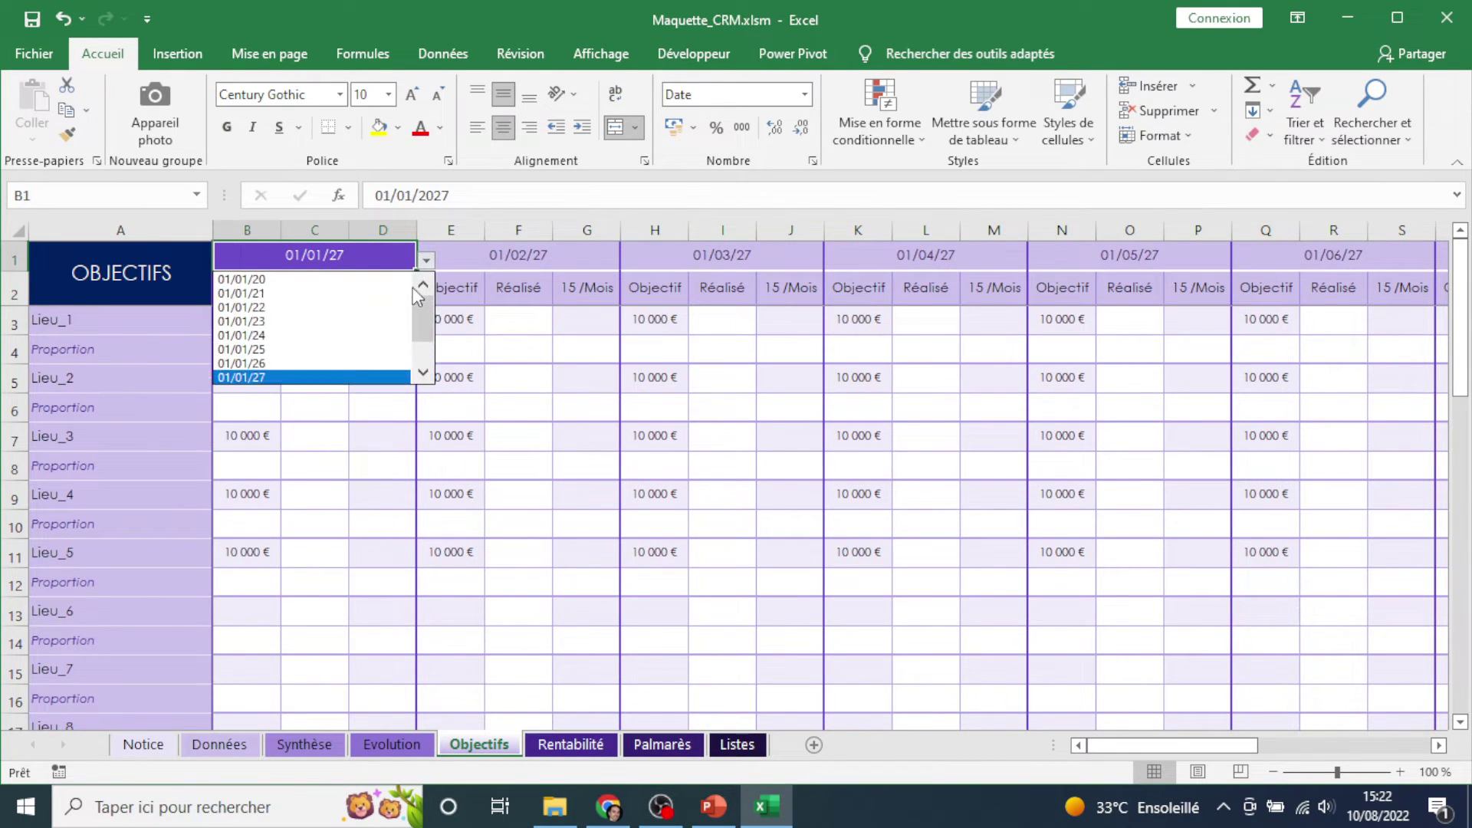
pyautogui.click(322, 280)
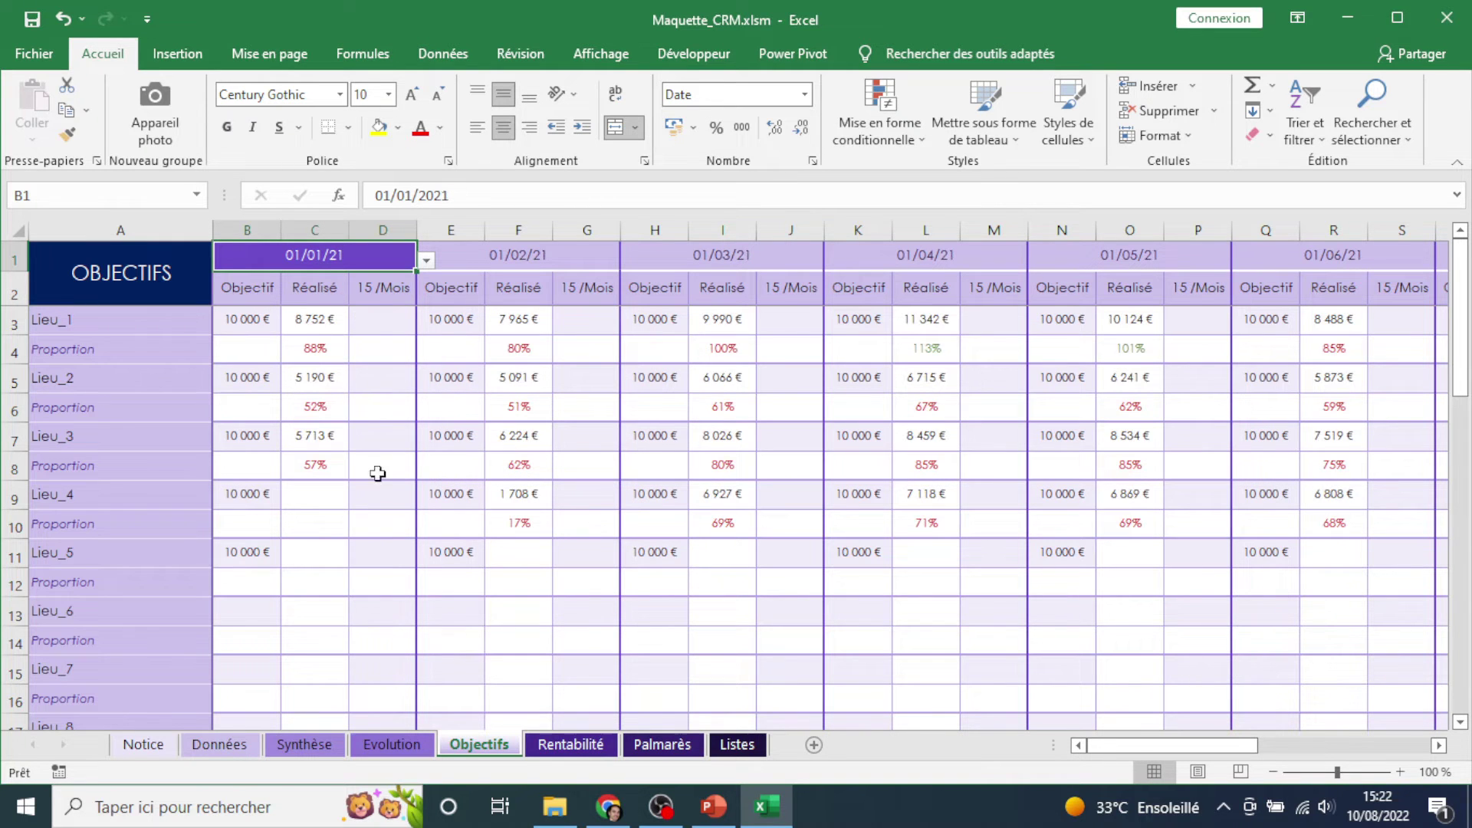
# On the Rentabilité sheet, check the target hourly revenue cell O2 and set the displayed year in A1 to 2021.
pyautogui.click(572, 745)
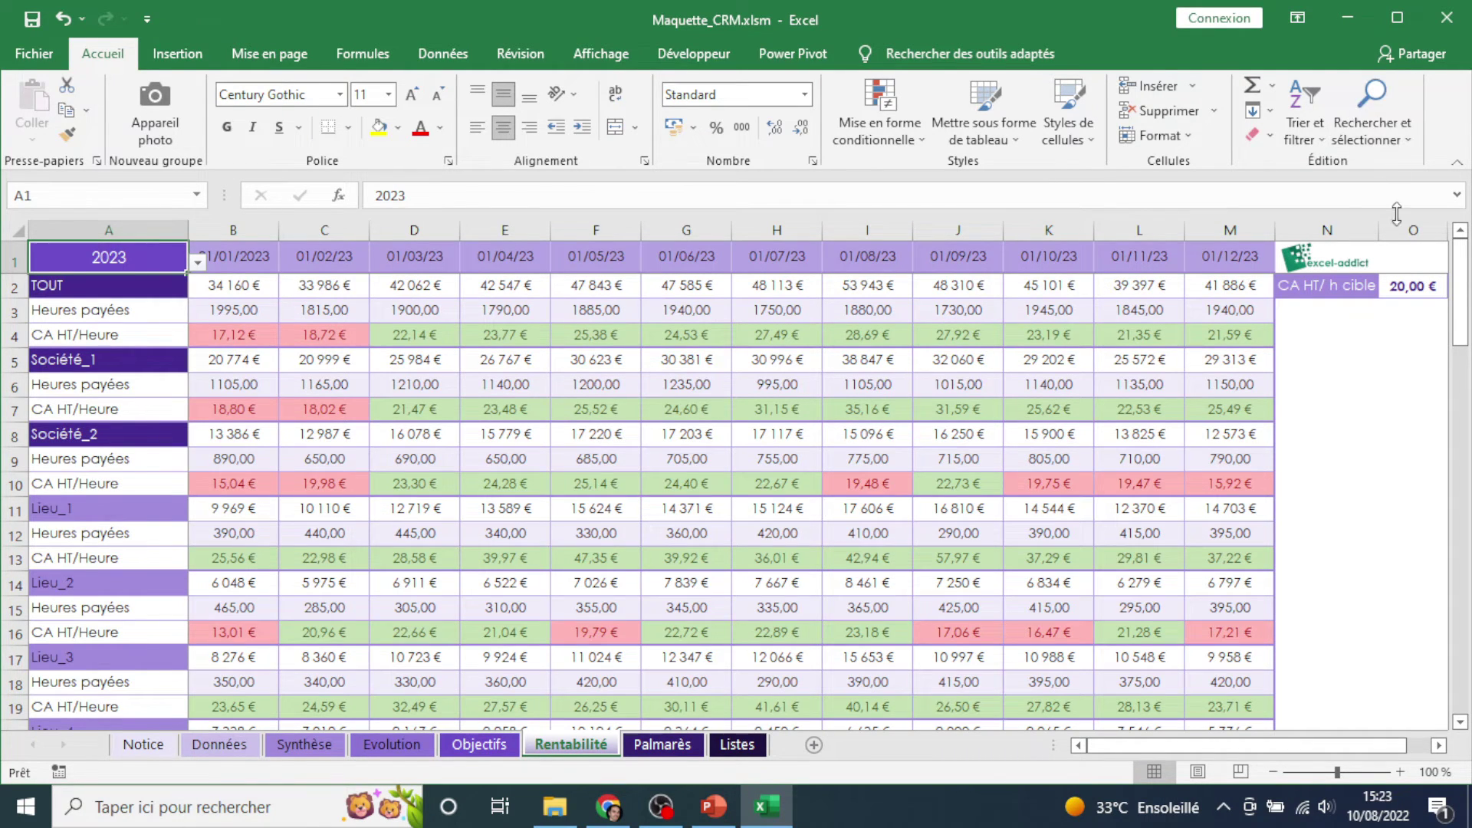
pyautogui.click(1422, 289)
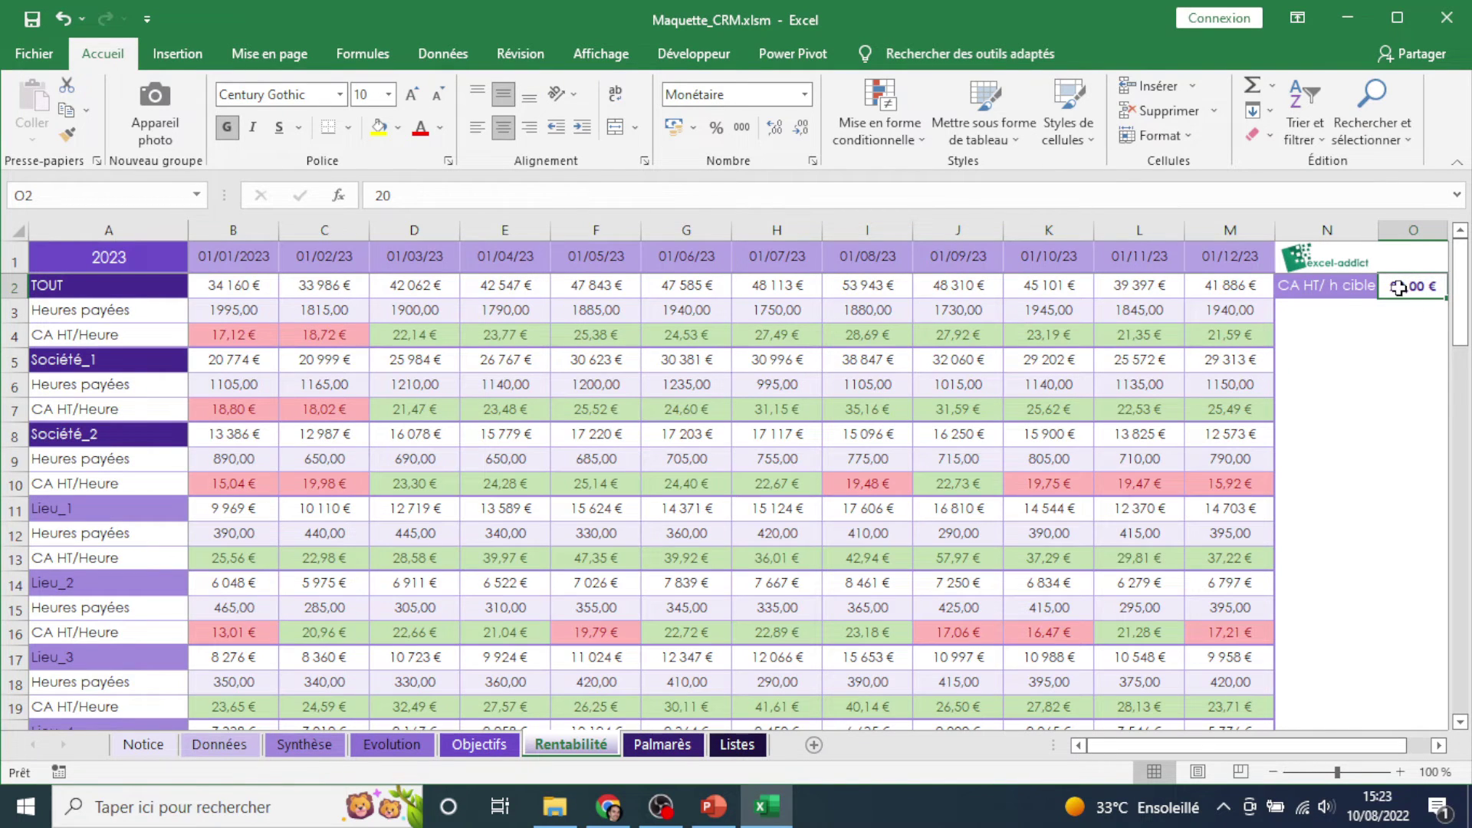
pyautogui.click(153, 256)
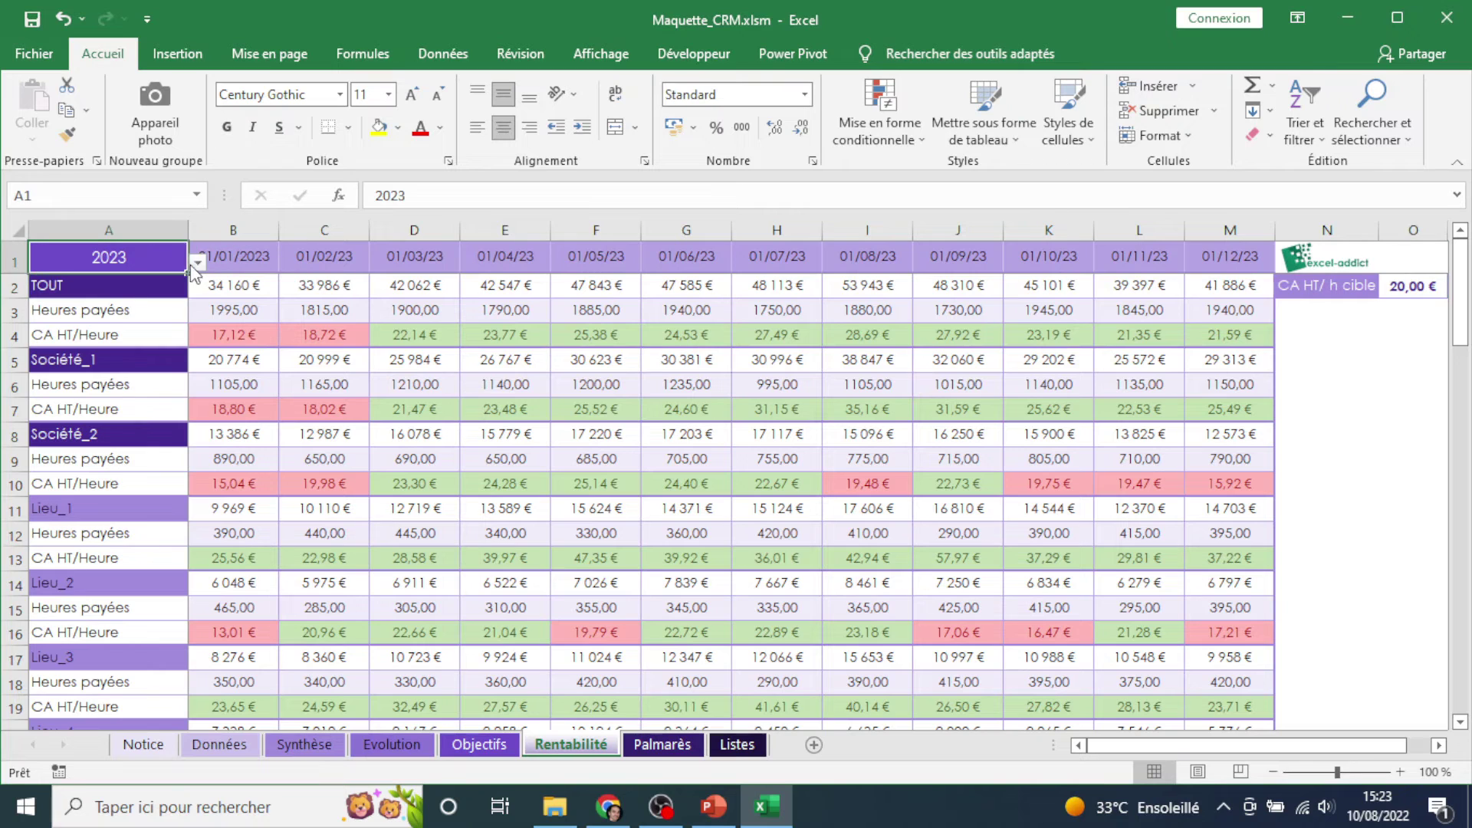
pyautogui.click(197, 263)
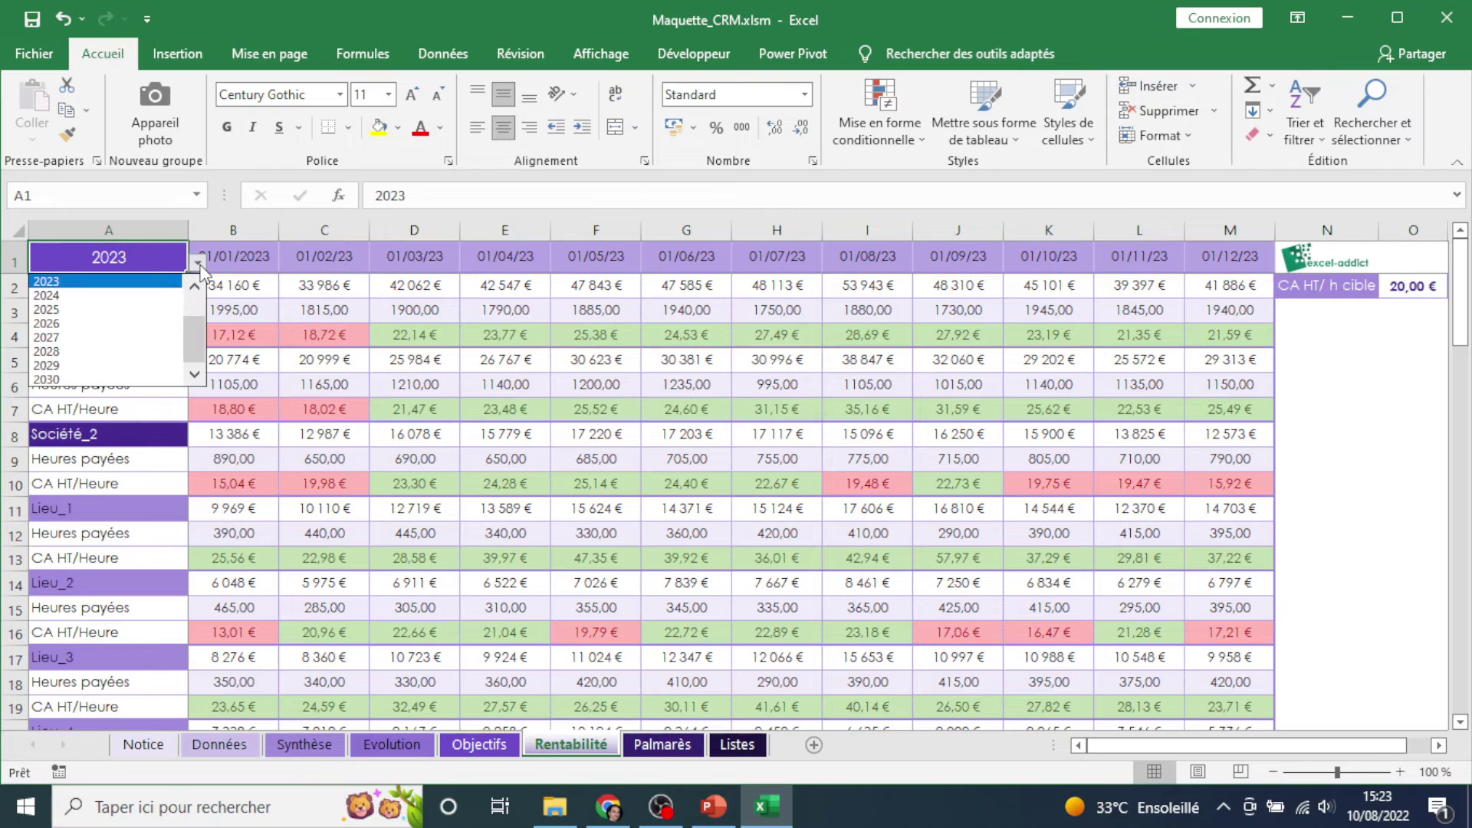
pyautogui.click(156, 296)
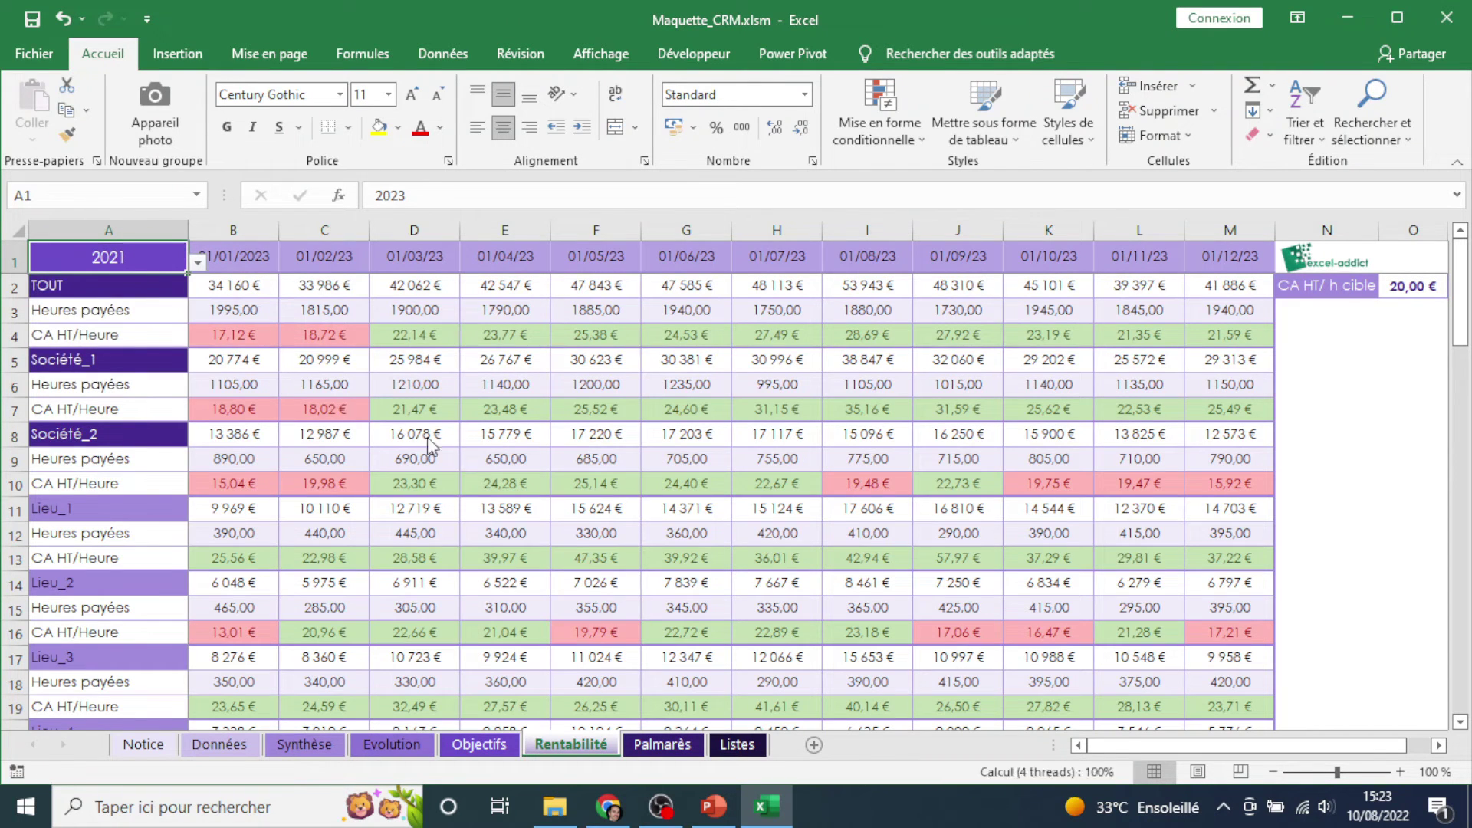
# Inspect the TOUT, Société_1 and Société_2 rows and both companies' April CA HT/Heure formulas.
pyautogui.click(2, 284)
pyautogui.keyDown('ctrl'); pyautogui.click(12, 361); pyautogui.keyUp('ctrl')
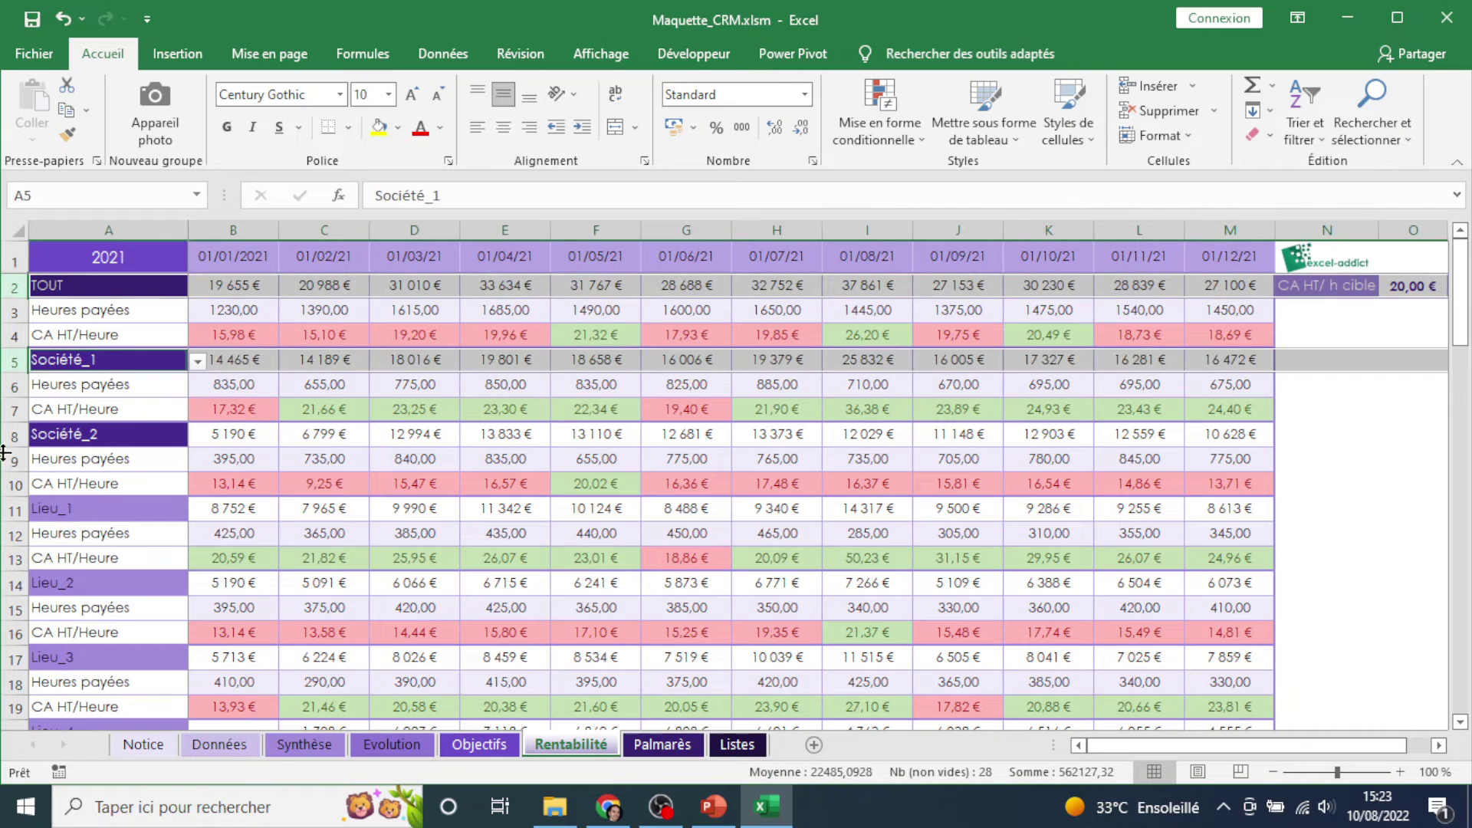
pyautogui.keyDown('ctrl'); pyautogui.click(13, 434); pyautogui.keyUp('ctrl')
pyautogui.click(512, 410)
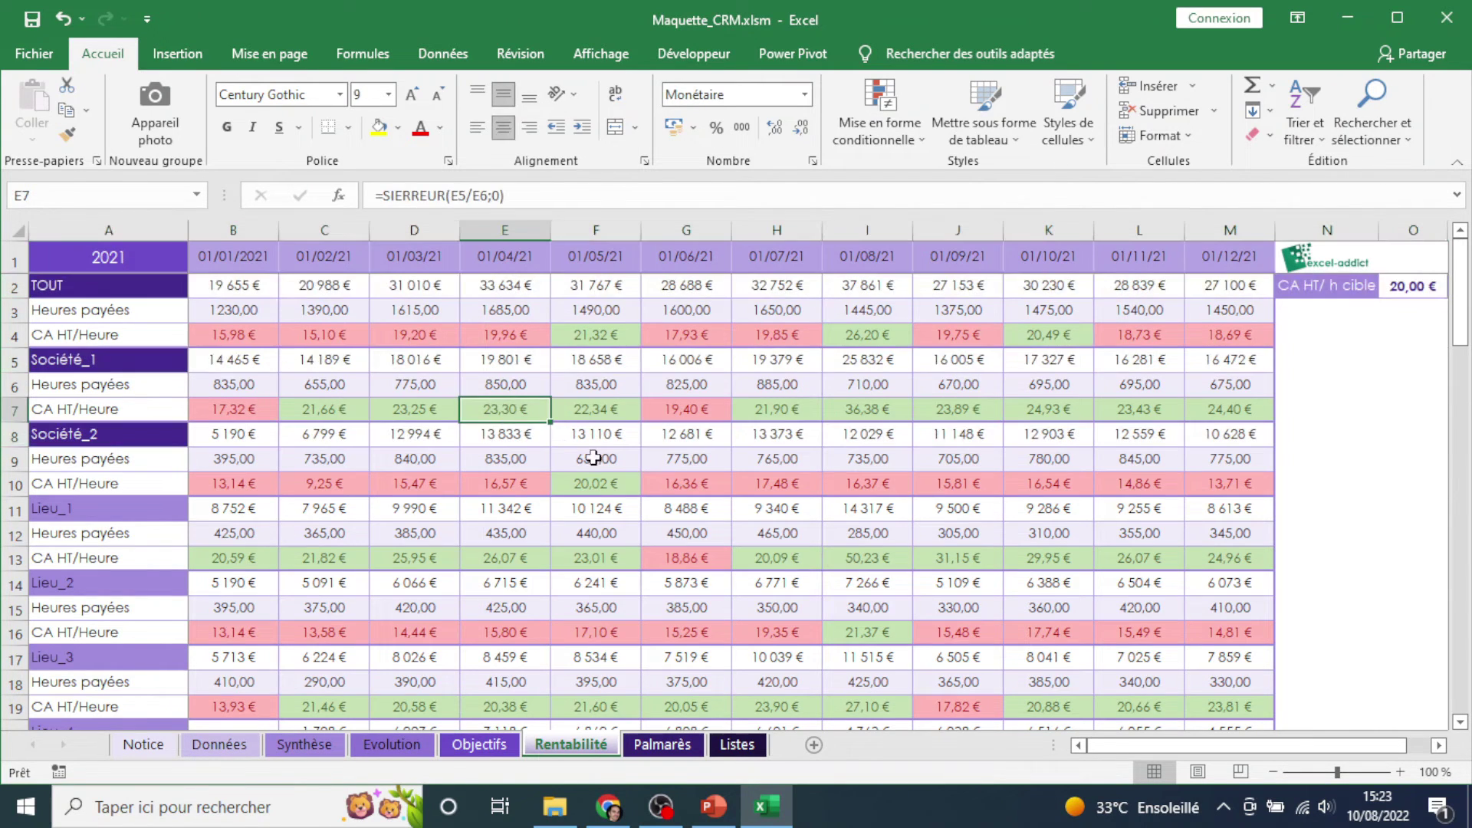
pyautogui.click(493, 485)
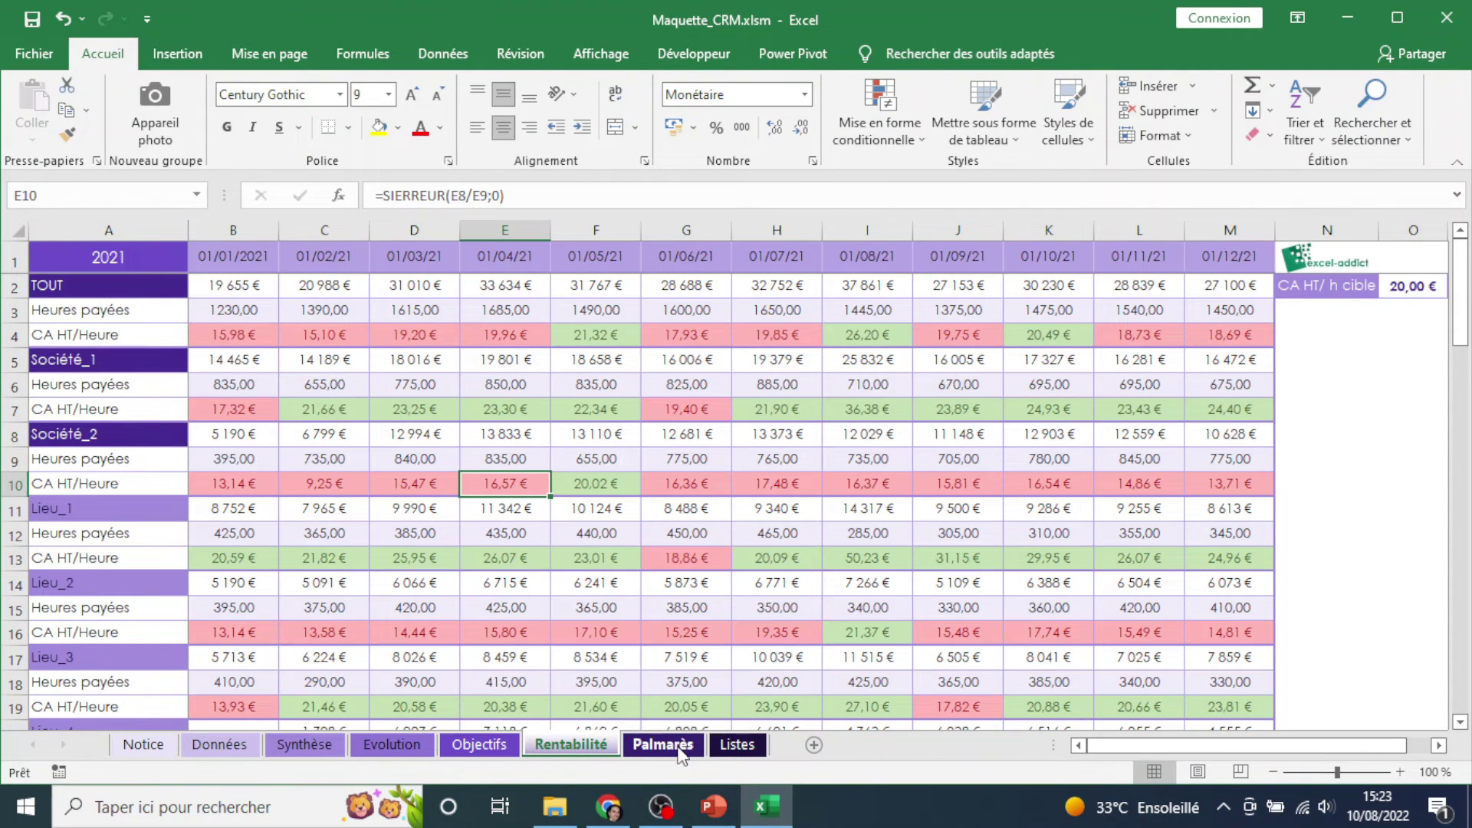
# Try target hourly revenues of 25 € and 18 € in cell O2, and restore the target to 20 €.
pyautogui.click(1413, 287)
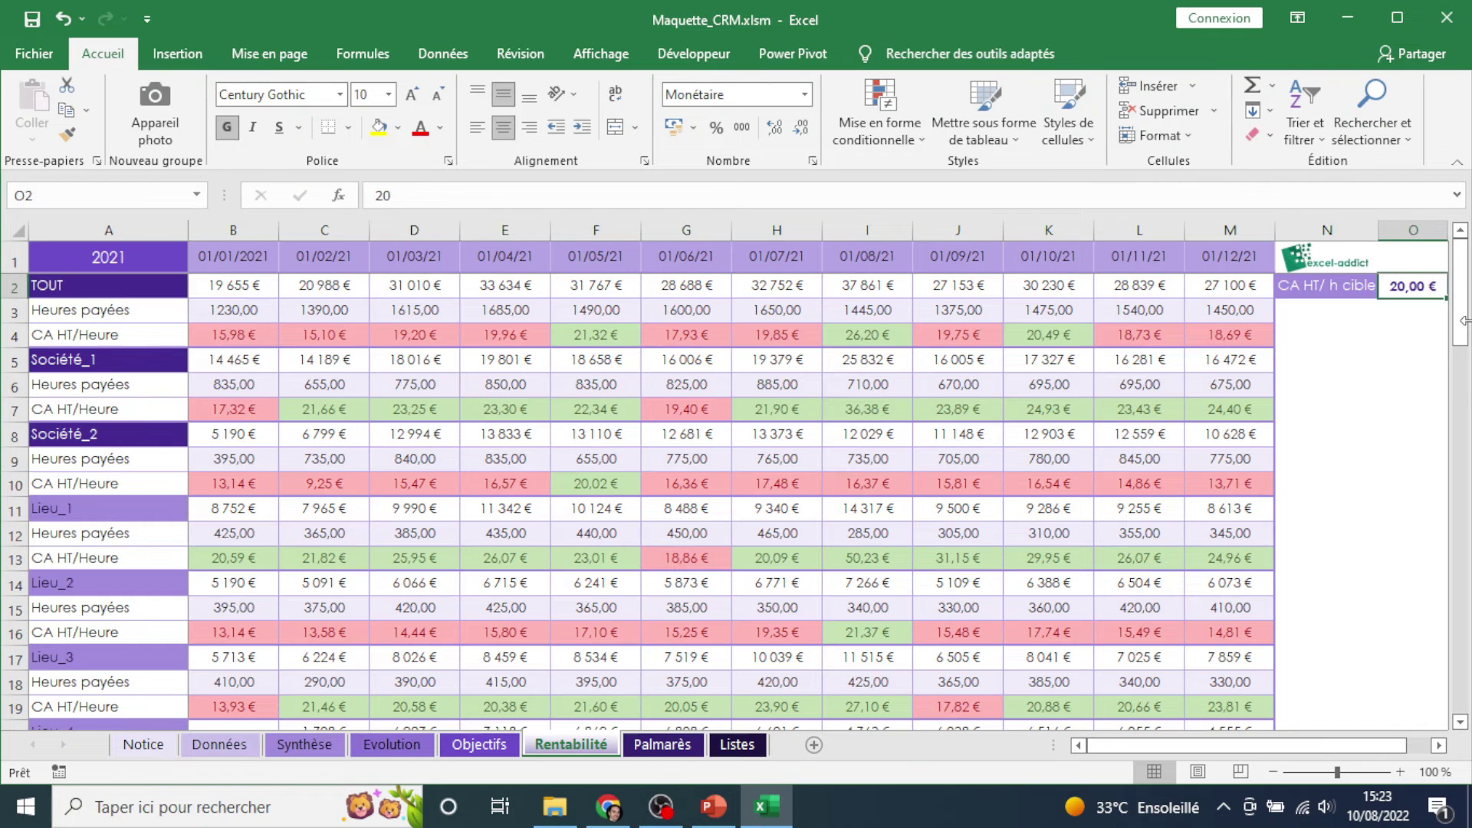
pyautogui.write('25')
pyautogui.press('Return')
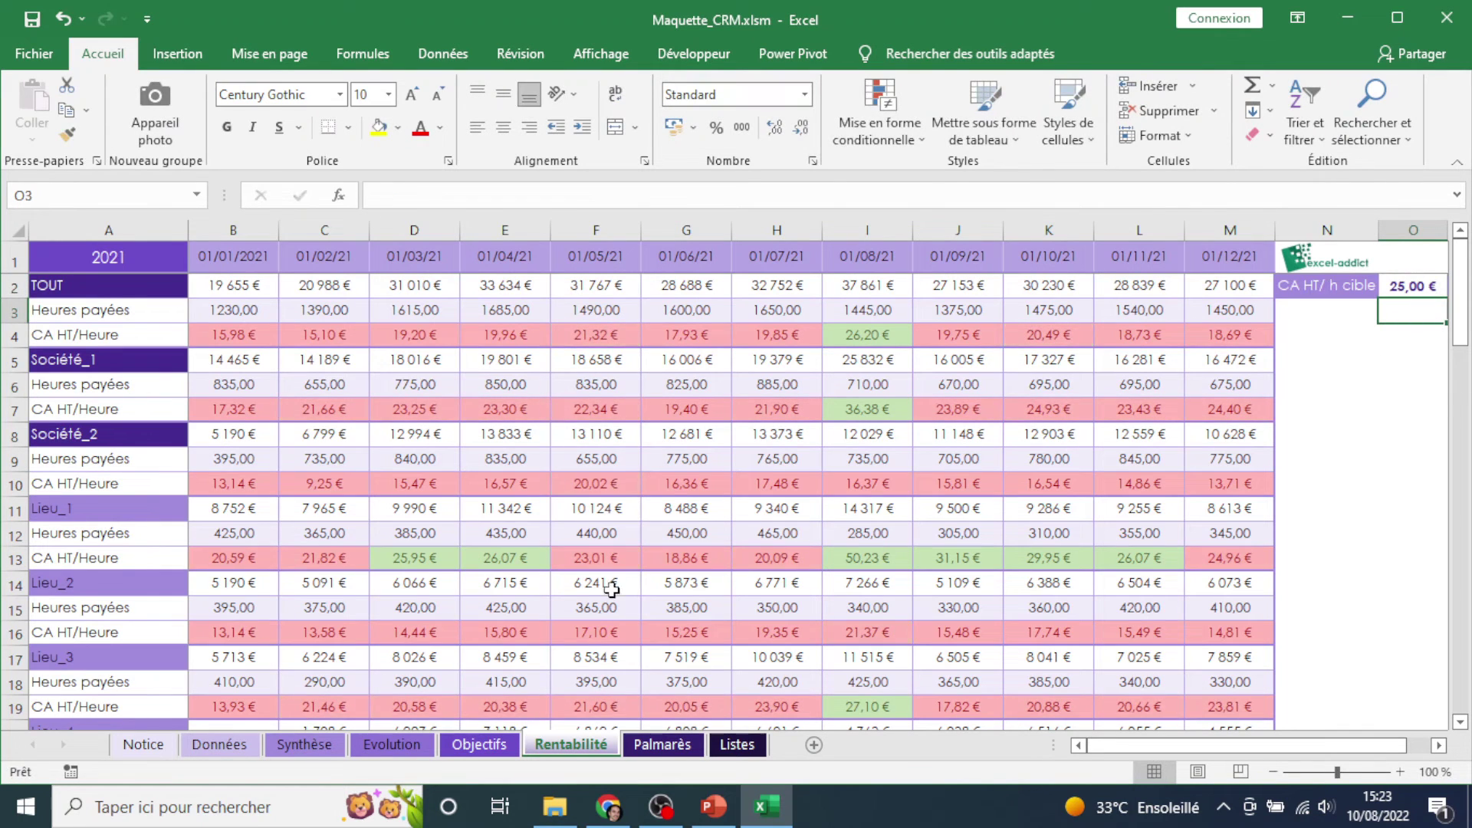
pyautogui.click(1418, 286)
pyautogui.write('18')
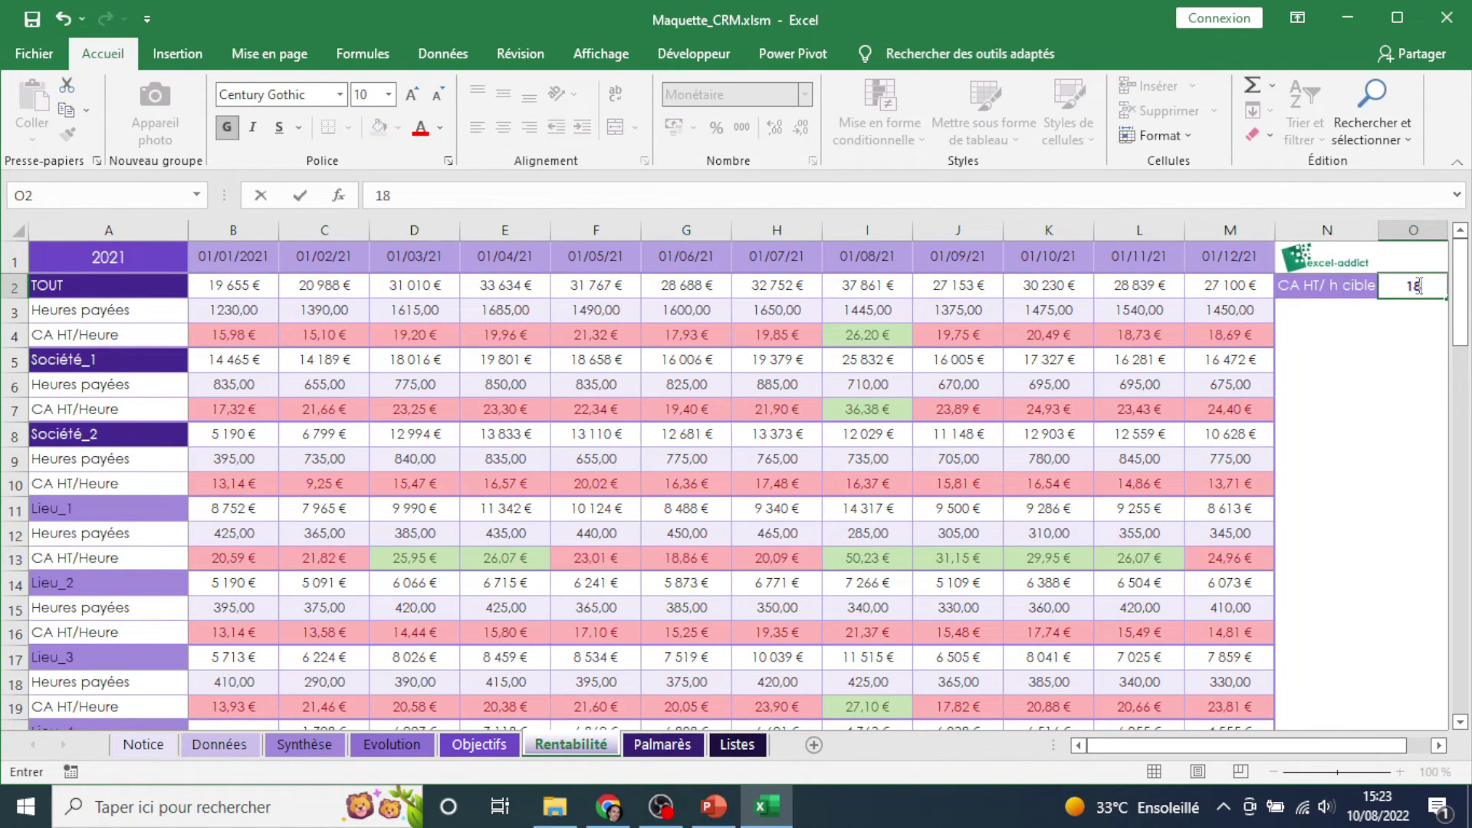
pyautogui.press('Return')
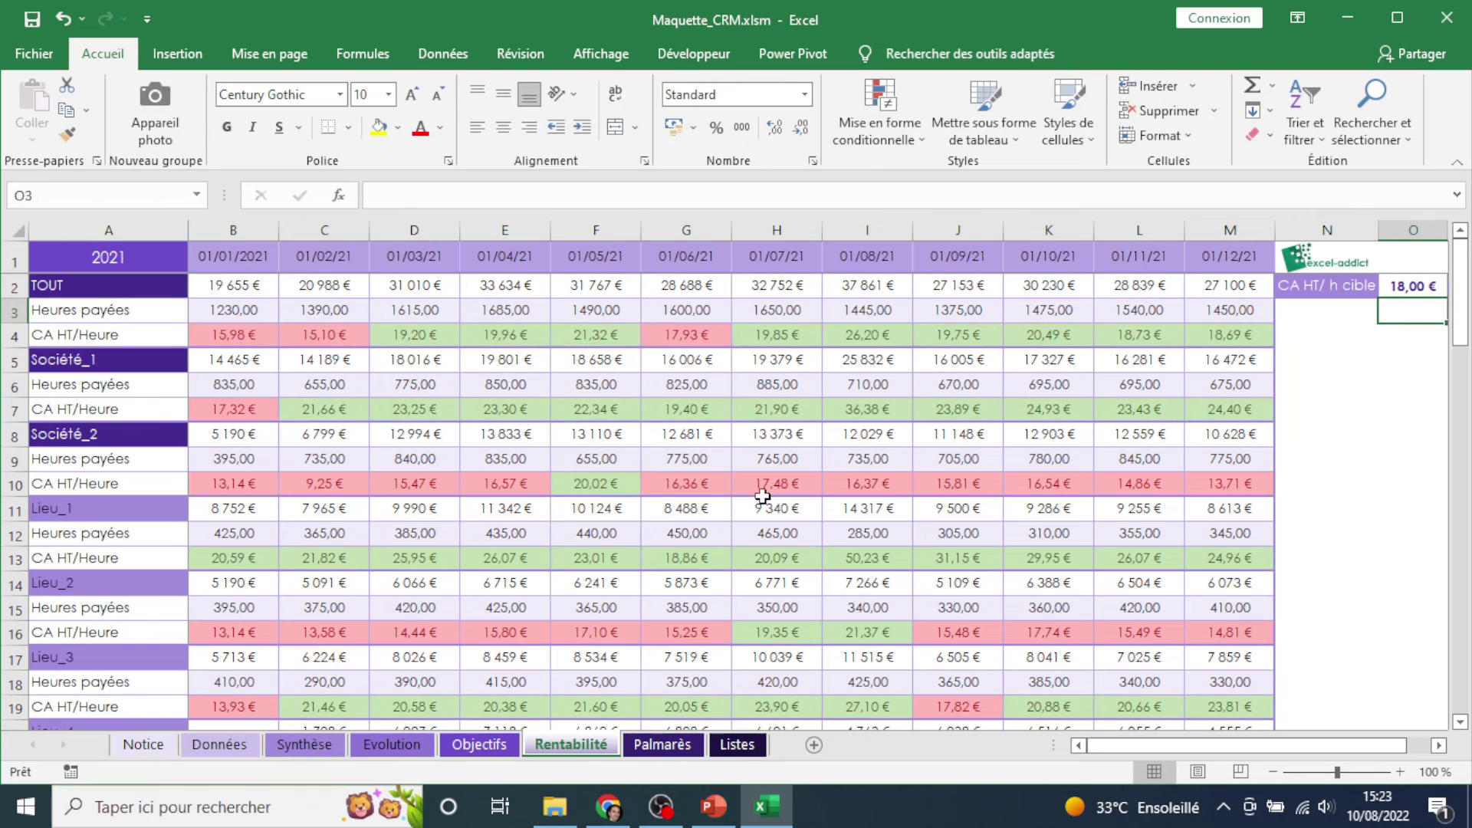
pyautogui.click(1418, 287)
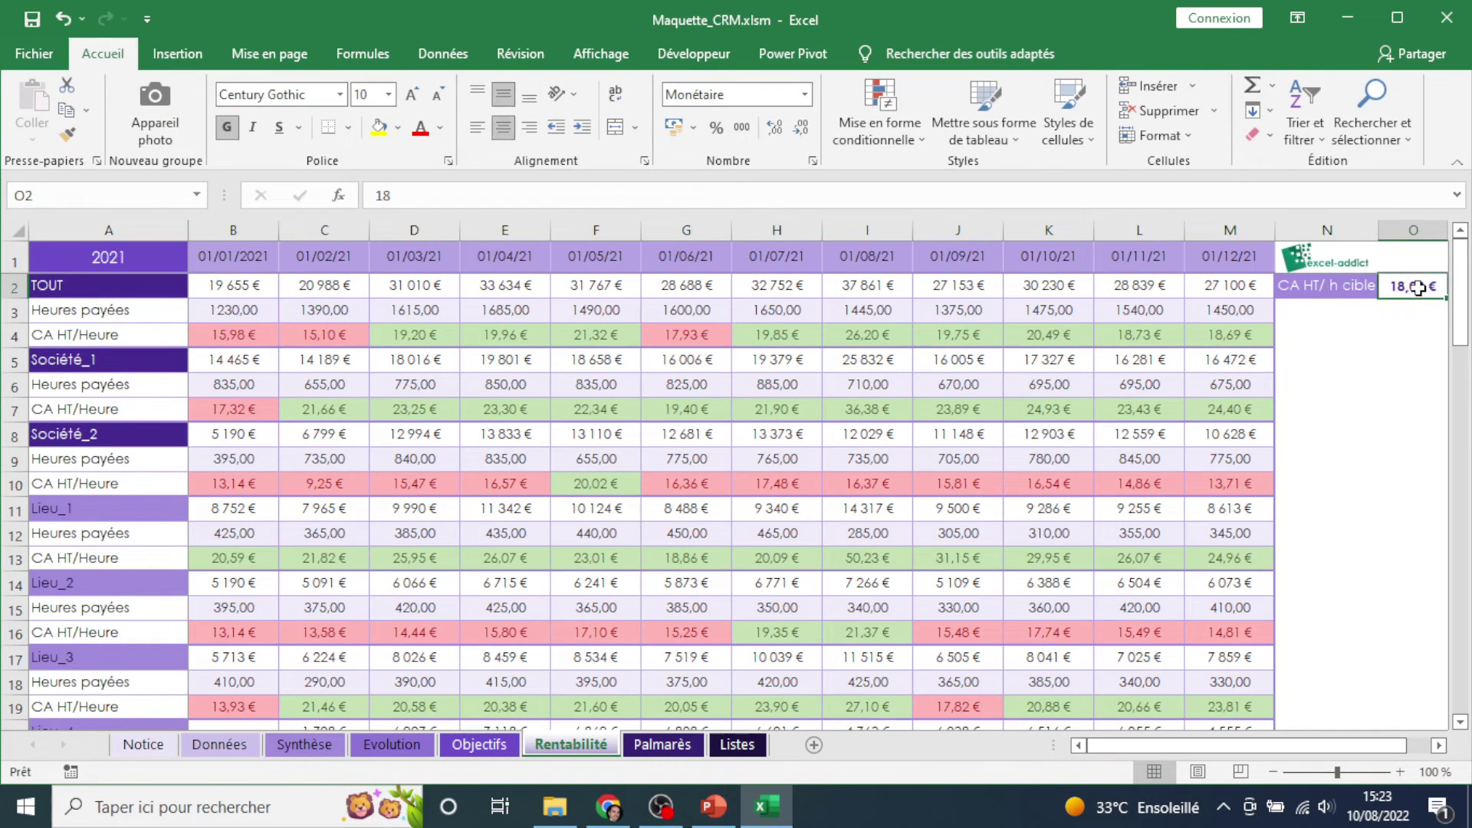
pyautogui.write('20')
pyautogui.press('Return')
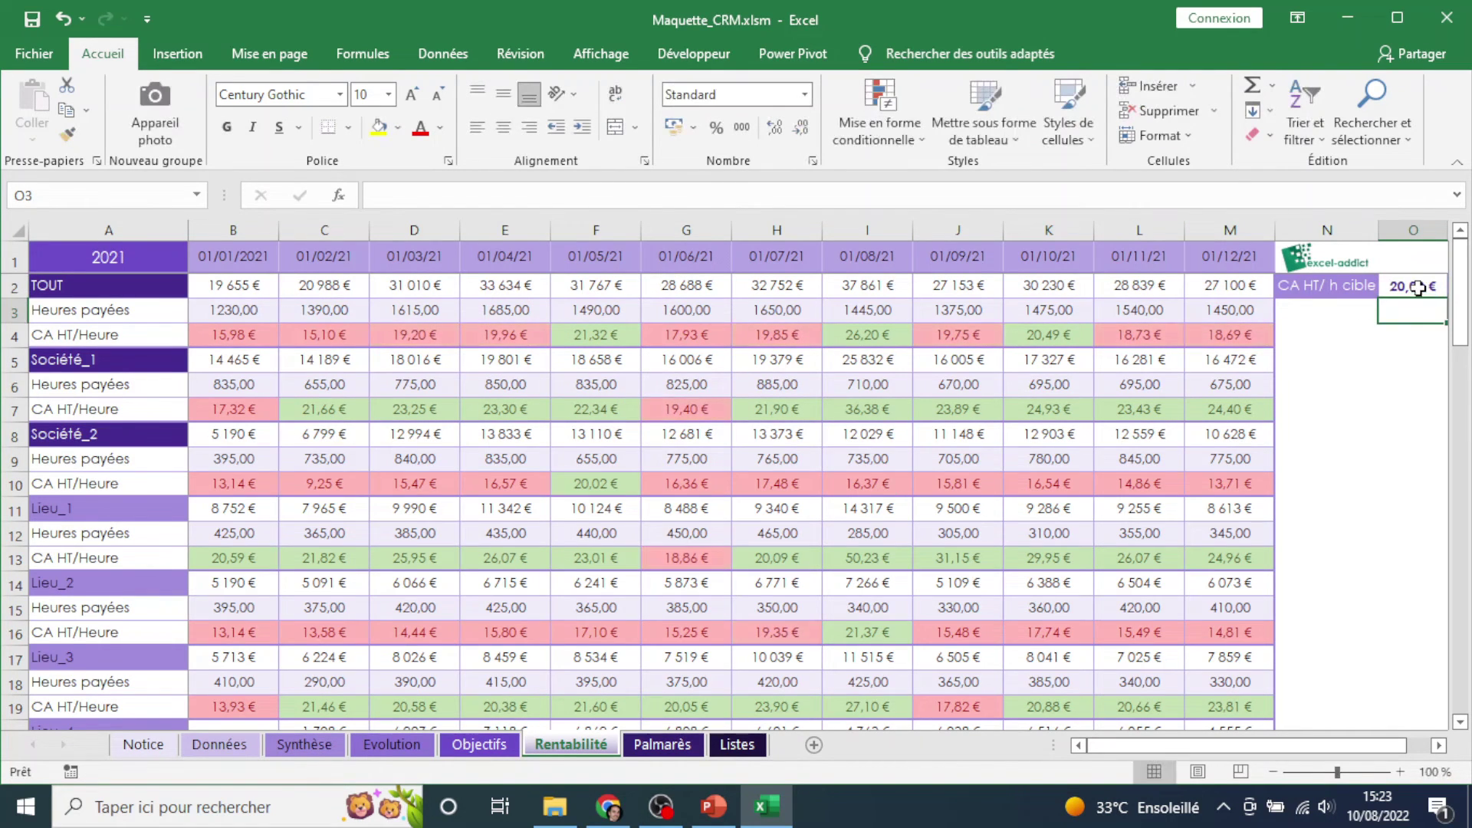
# On the Palmarès sheet, set the start date in B1 to 01/01/21 and update the monthly rankings.
pyautogui.click(664, 745)
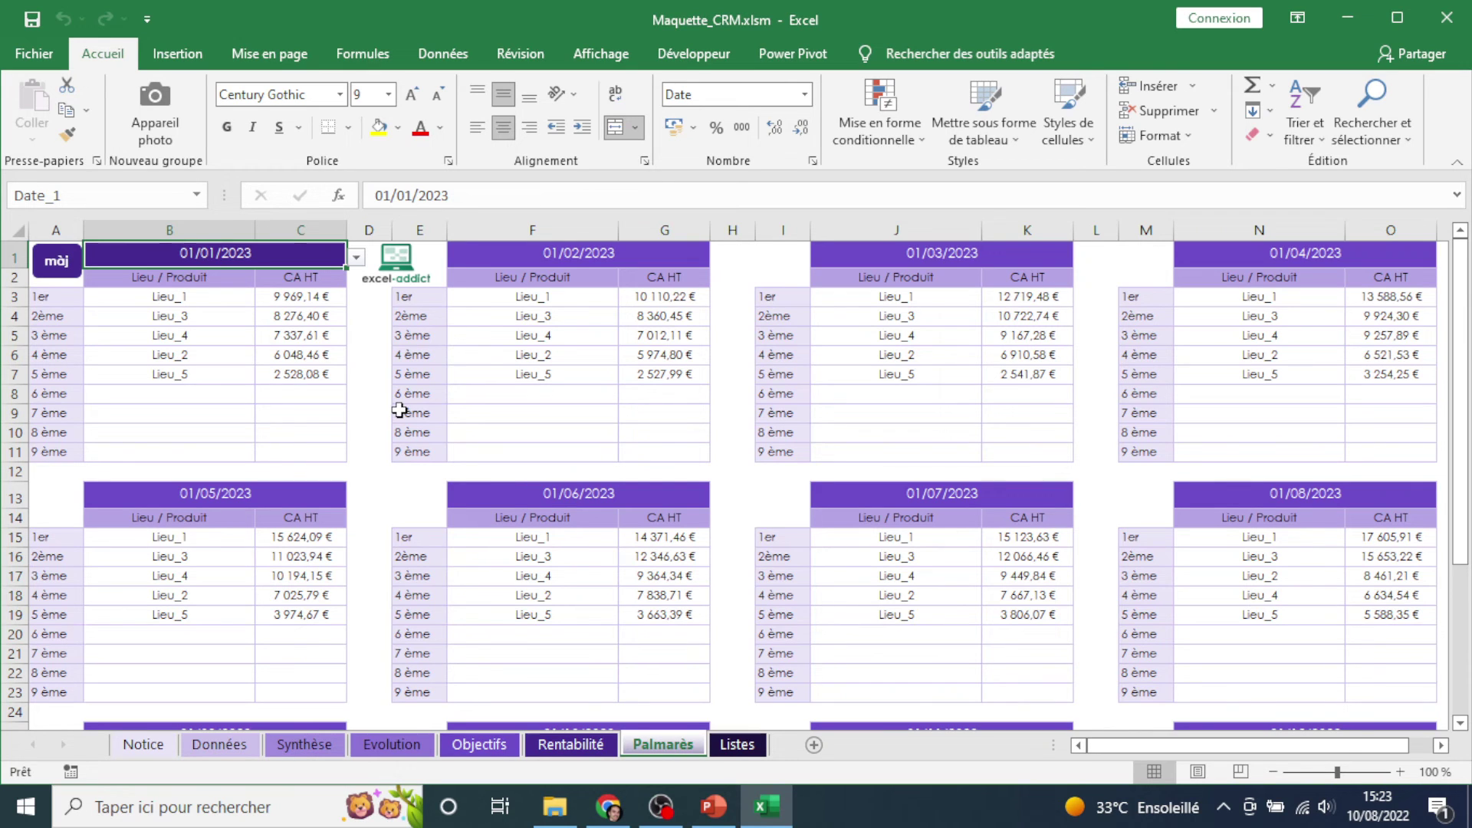
pyautogui.click(355, 261)
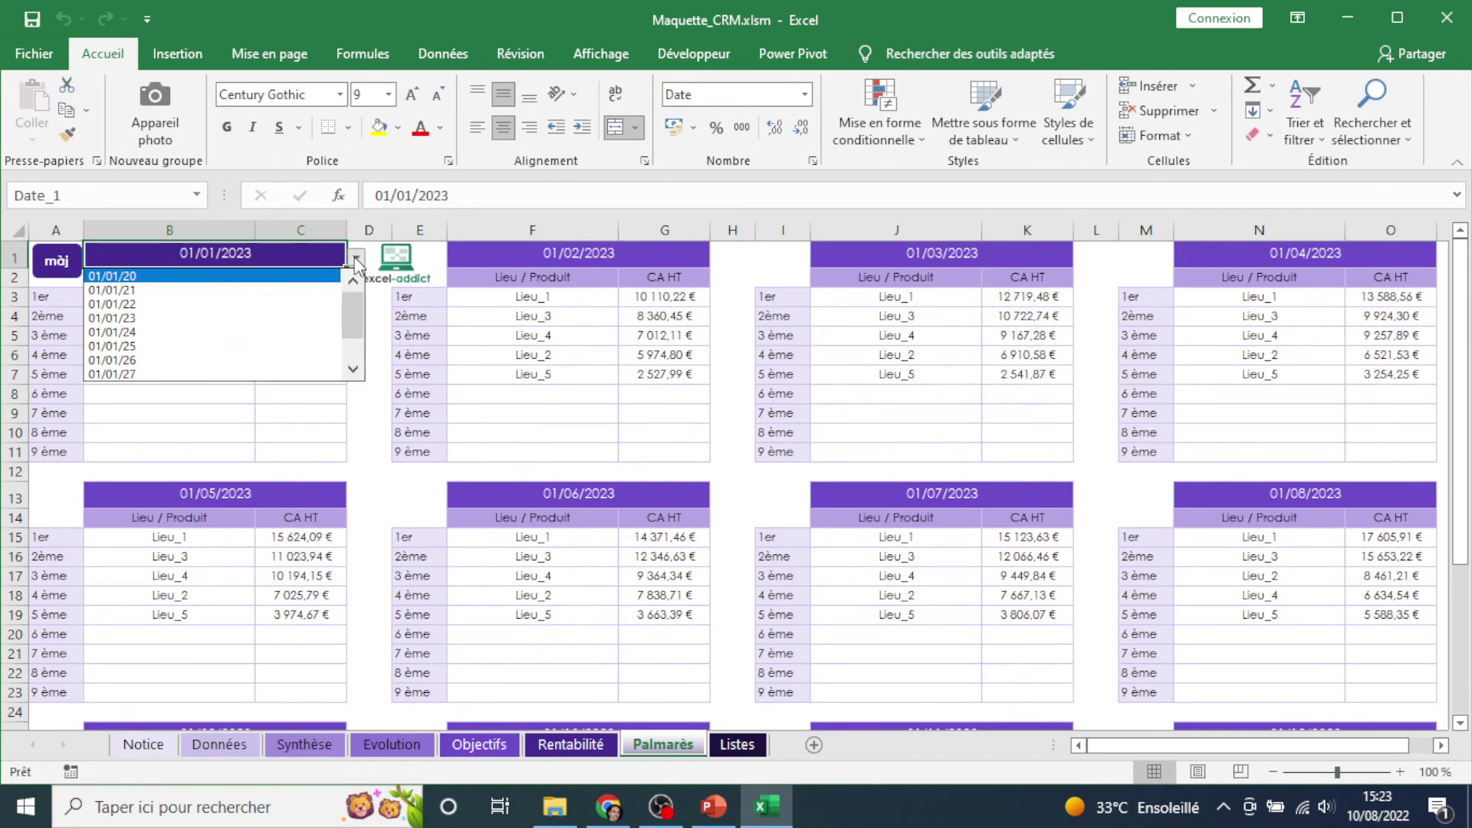
pyautogui.click(305, 292)
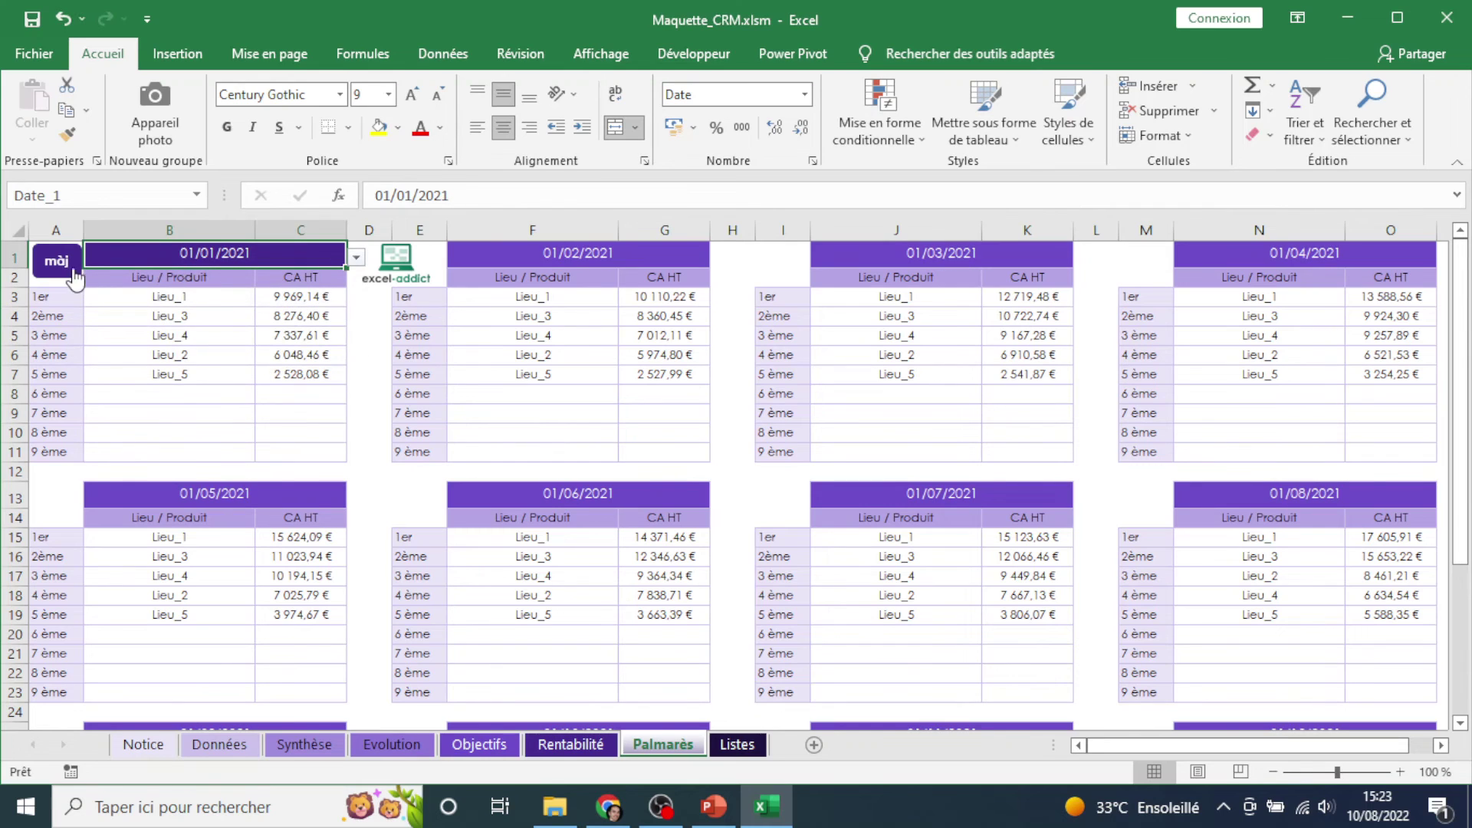
pyautogui.click(52, 264)
pyautogui.click(51, 268)
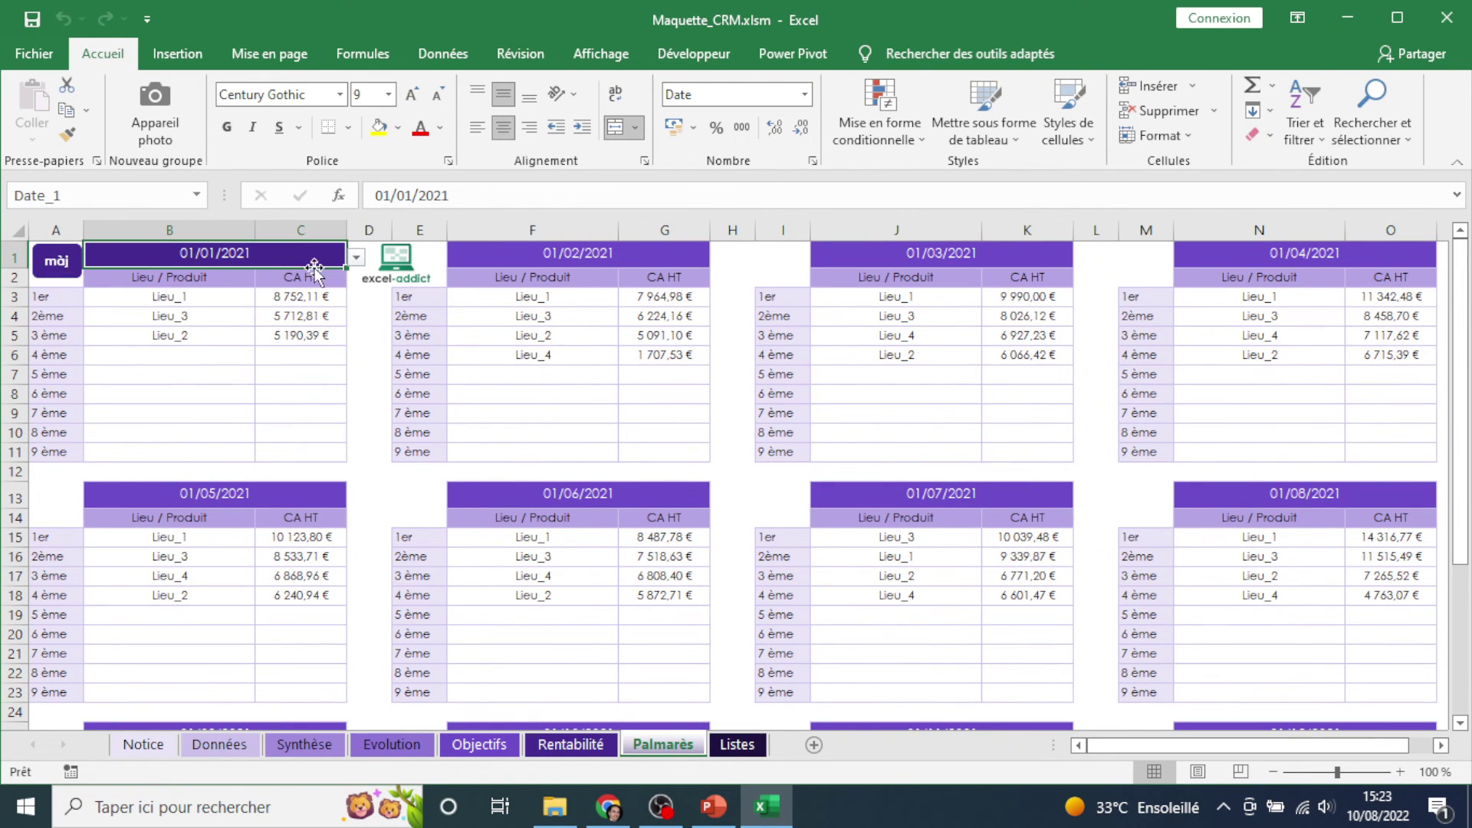
# Set the Palmarès start date to 01/01/22 and refresh the monthly rankings.
pyautogui.click(356, 258)
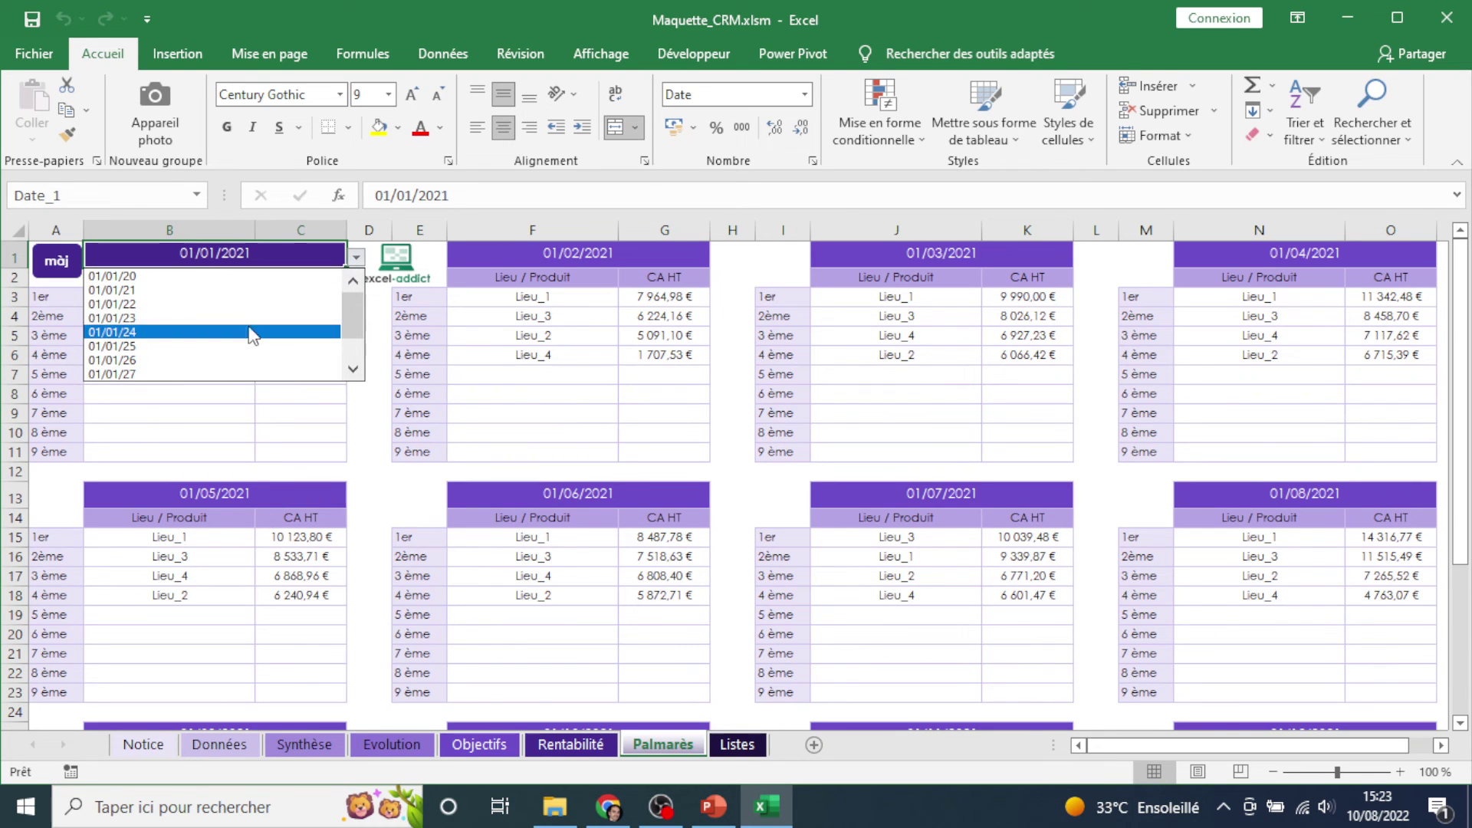
pyautogui.click(230, 305)
pyautogui.click(58, 261)
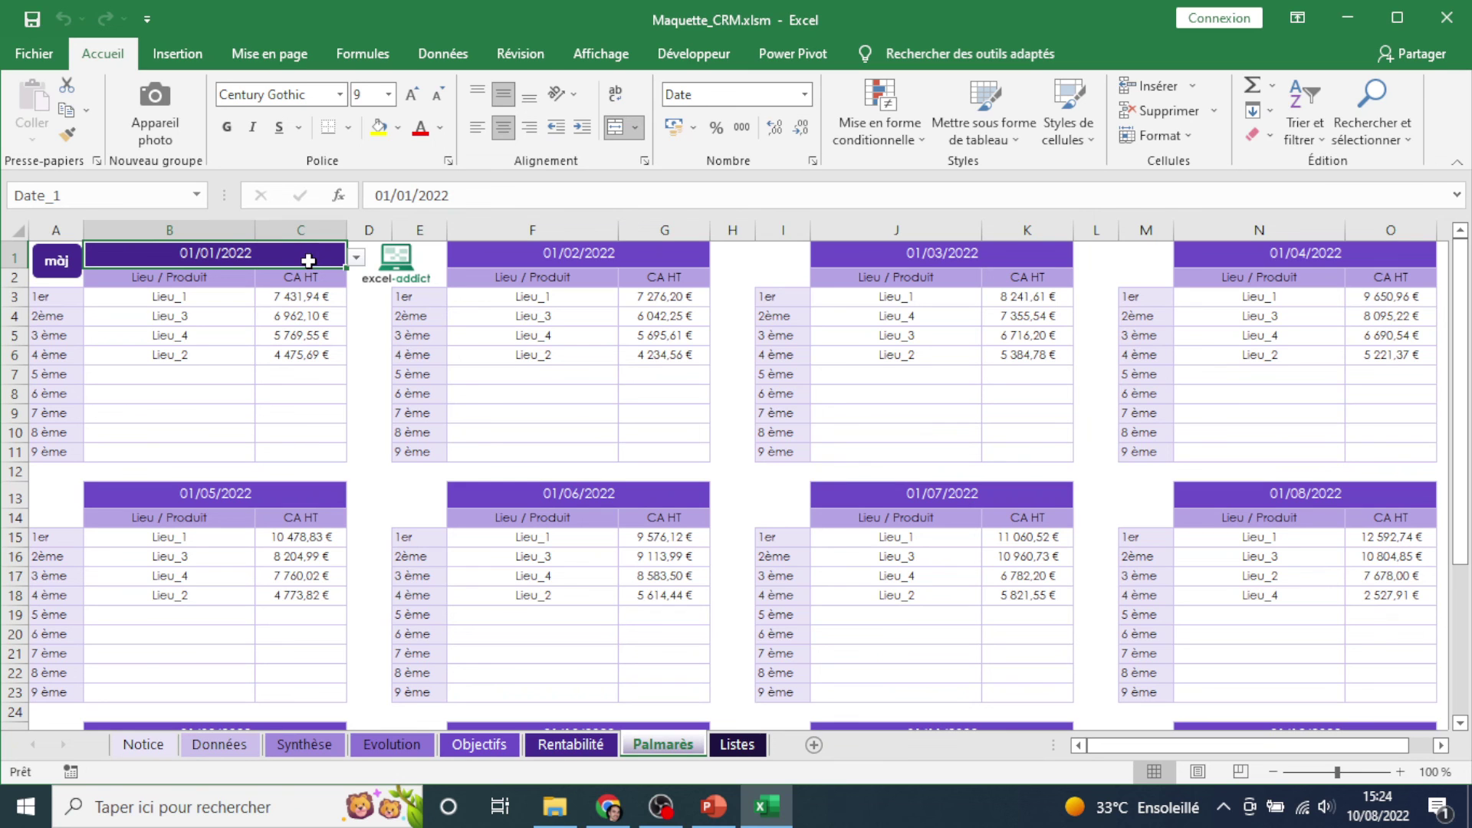
# Go back to the Notice sheet and select the title of the user instructions.
pyautogui.click(144, 745)
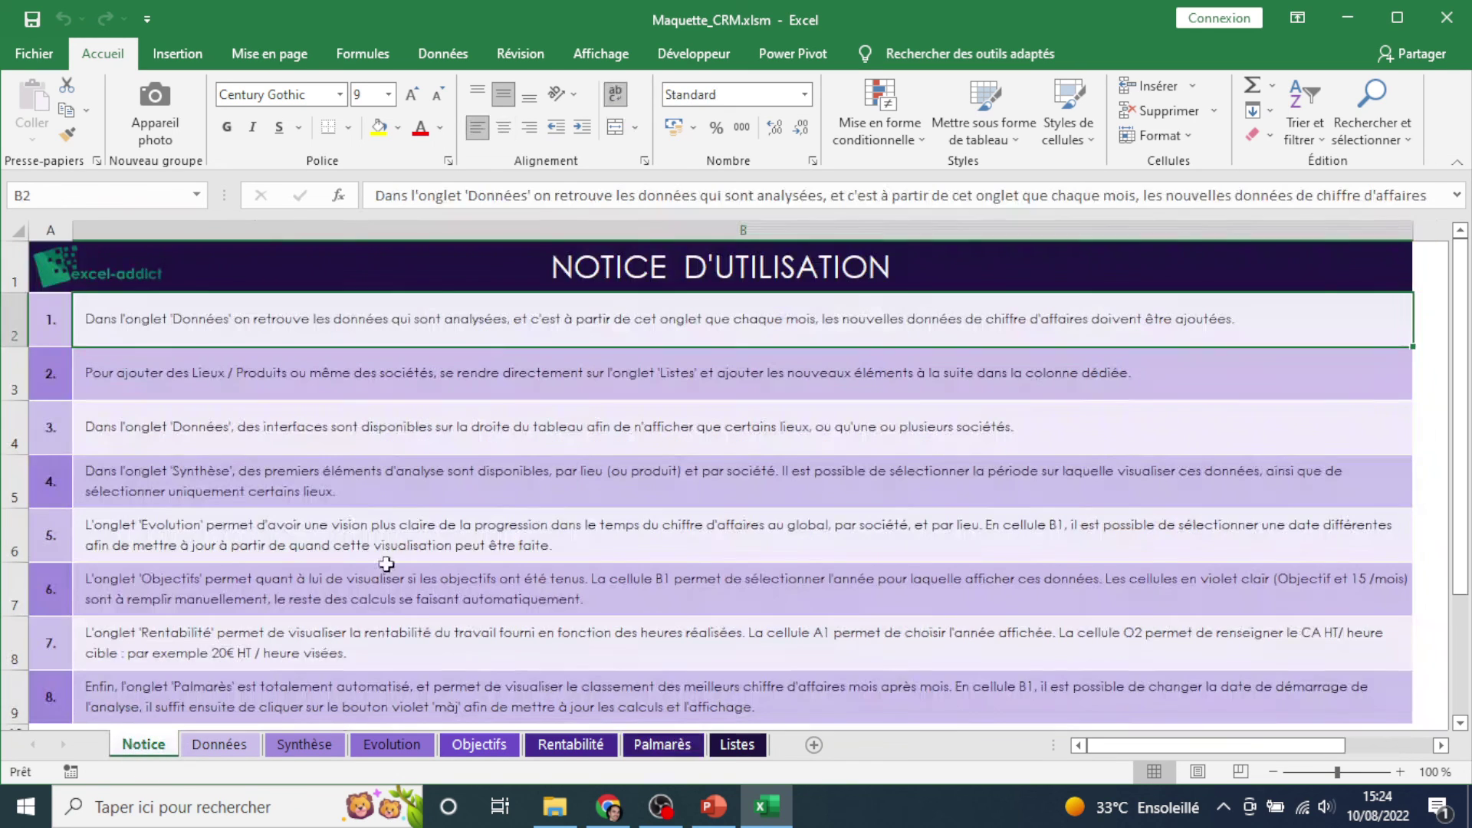
pyautogui.click(849, 272)
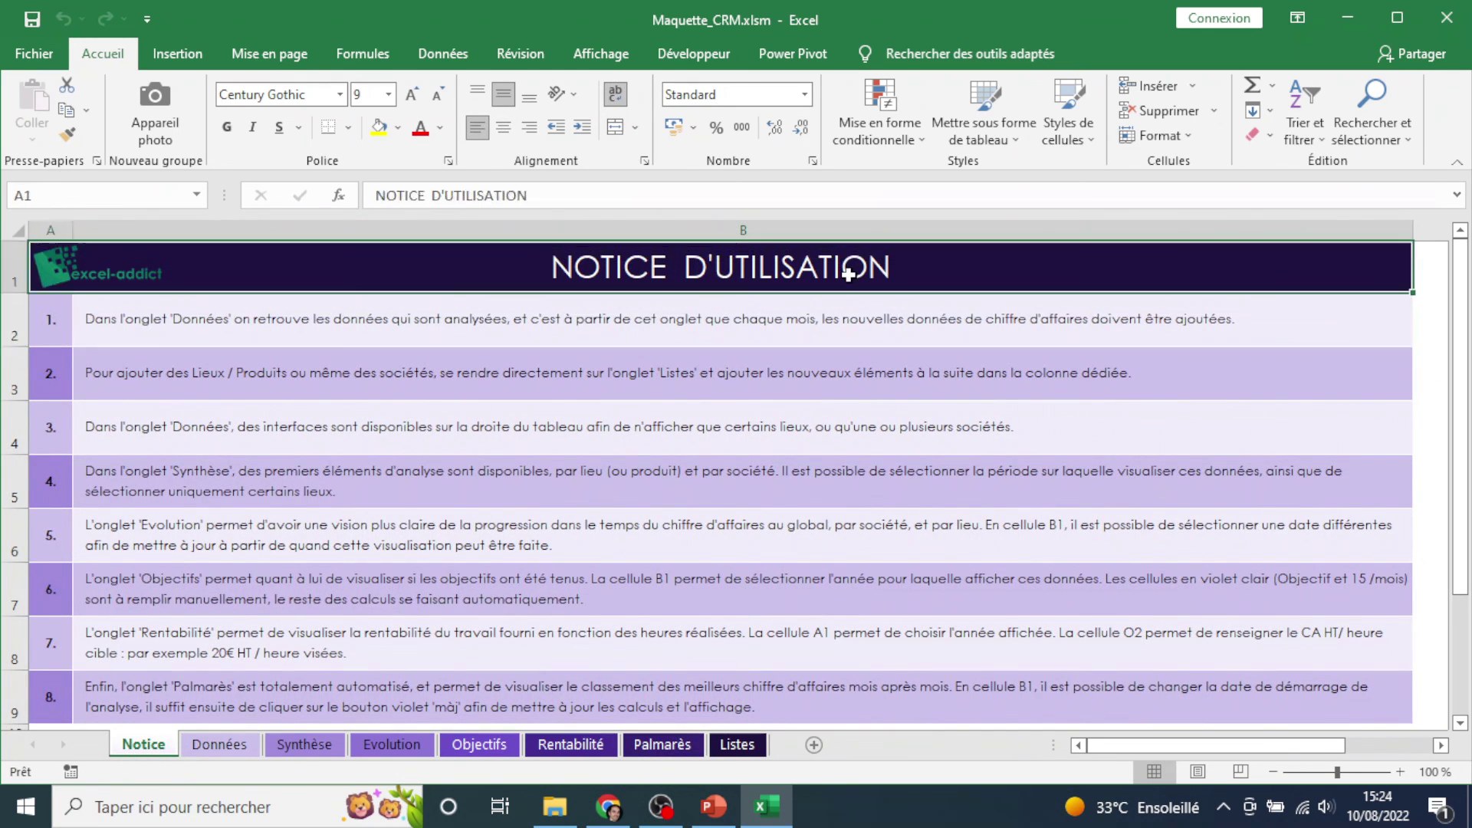